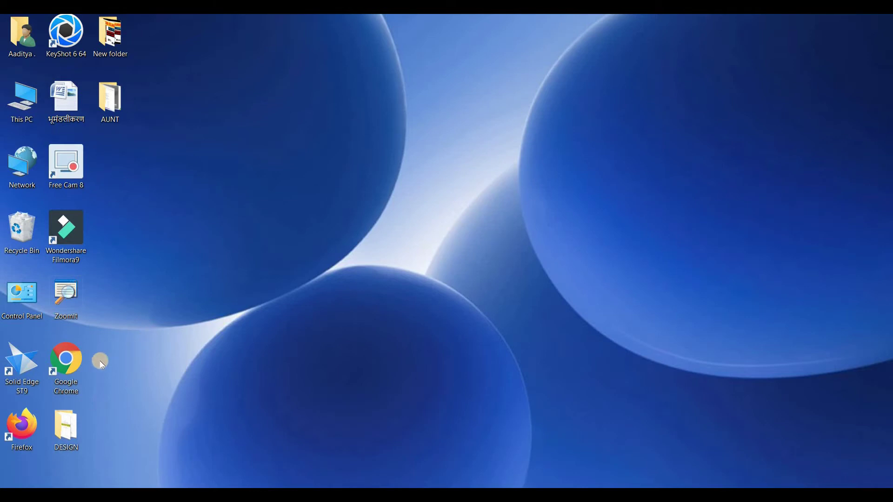
Step: Launch Google Chrome and load autodesk.com from the address bar suggestions
double_click(71, 369)
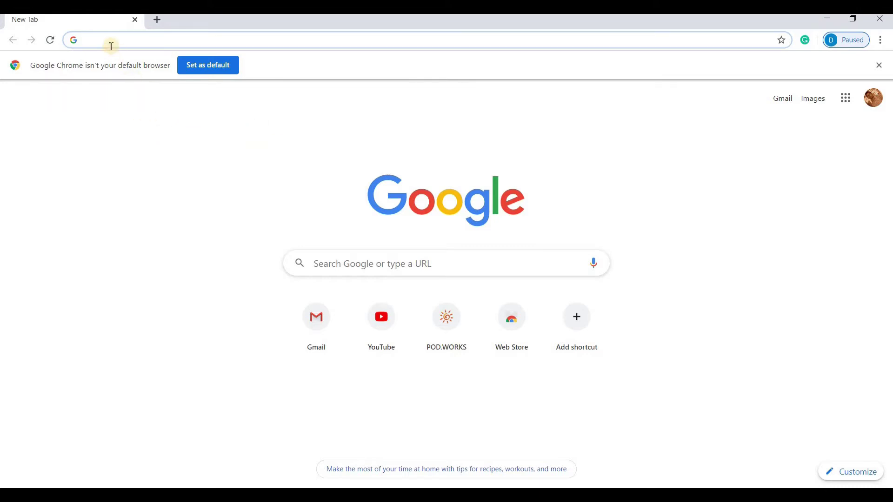
left_click(91, 41)
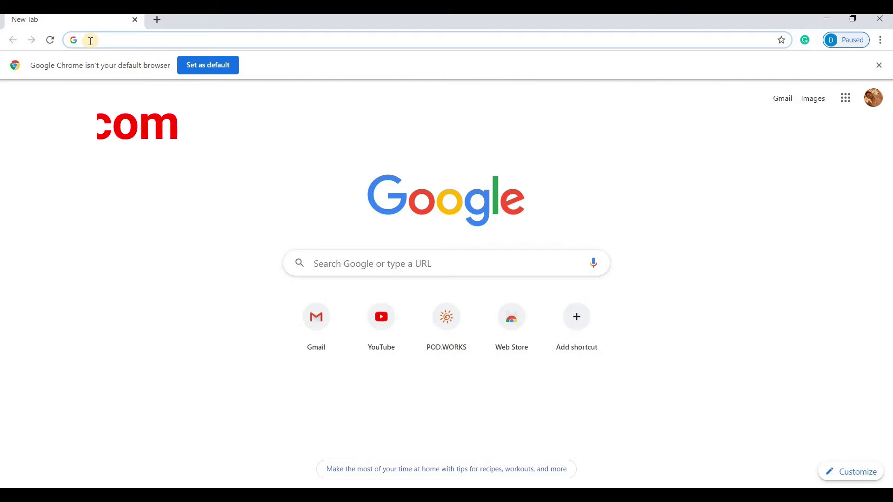
type("autodesk")
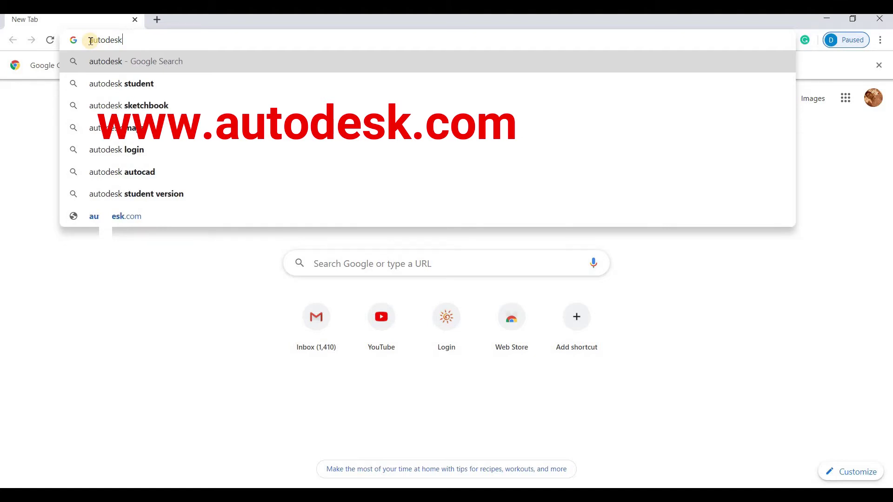
type(".com")
left_click(143, 62)
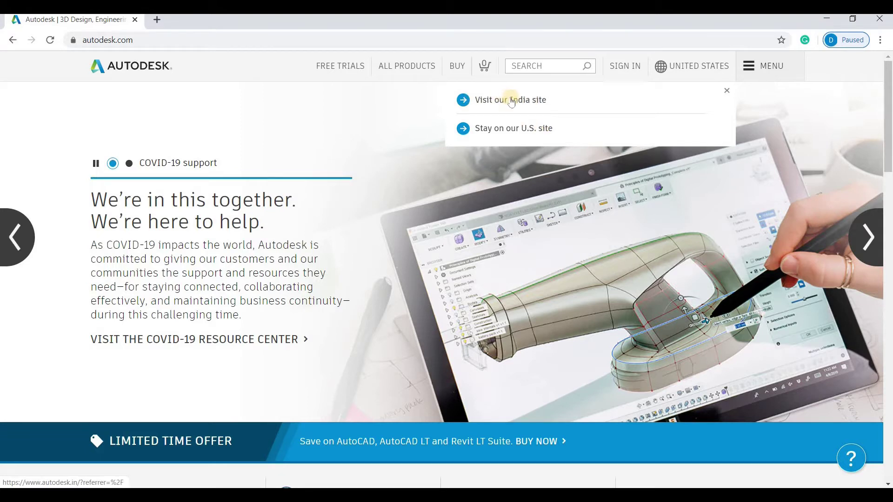
Step: Switch to the Autodesk India site and open Free student software under the Downloads menu
left_click(515, 101)
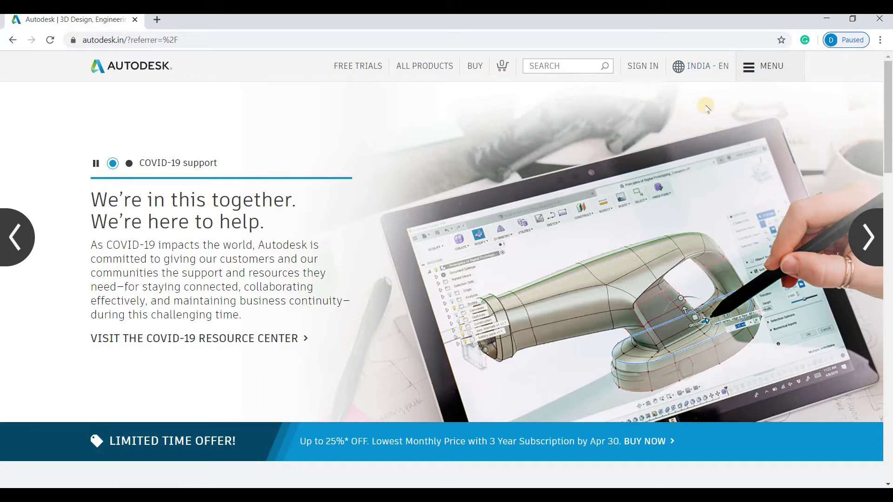
left_click(748, 69)
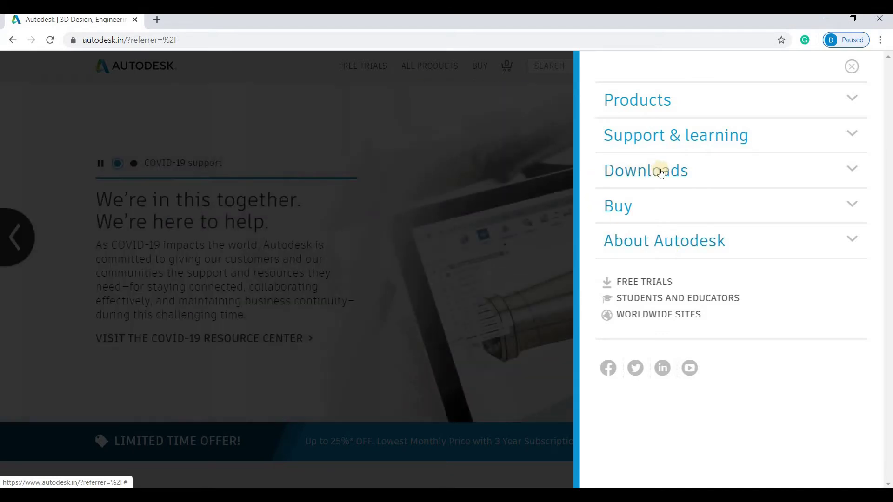
left_click(663, 171)
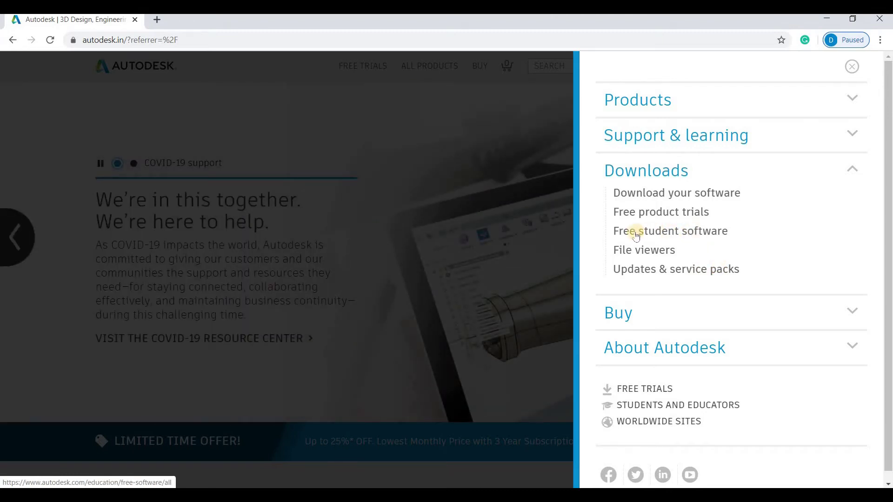
left_click(654, 233)
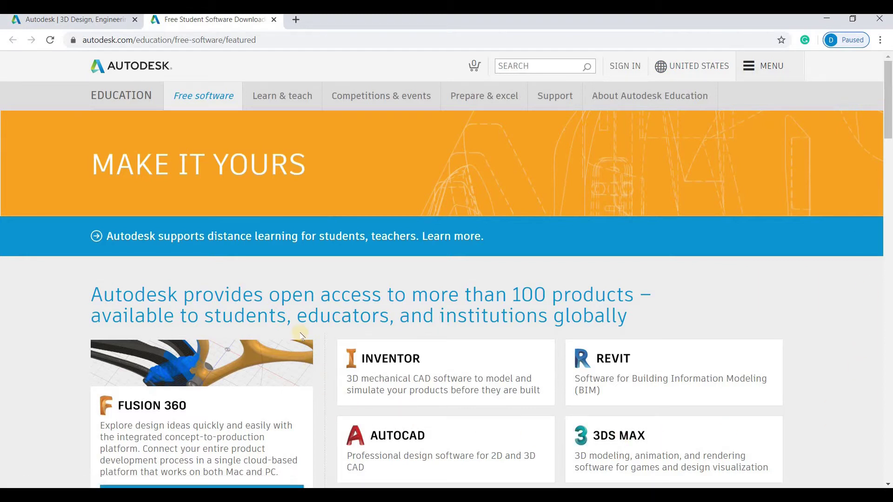
scroll(345, 364, "down", 2)
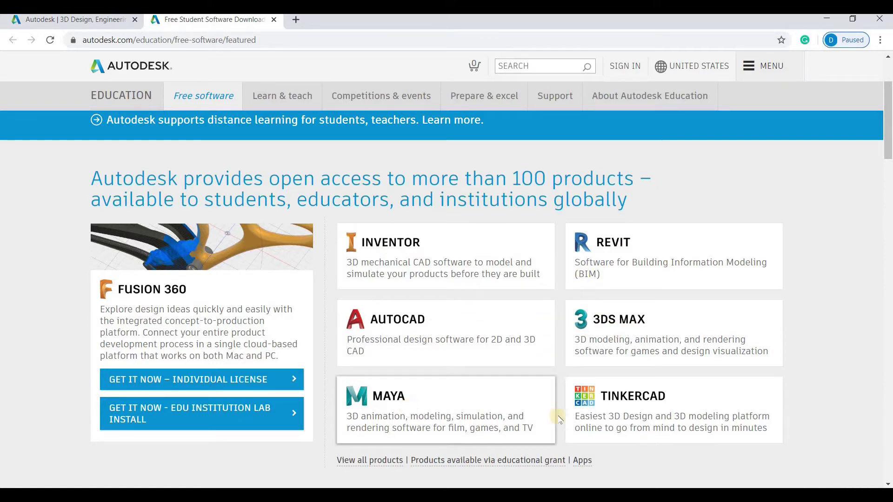
scroll(484, 384, "down", 2)
scroll(306, 225, "up", 2)
Step: Open the AutoCAD student software page and begin creating a new education account
left_click(398, 328)
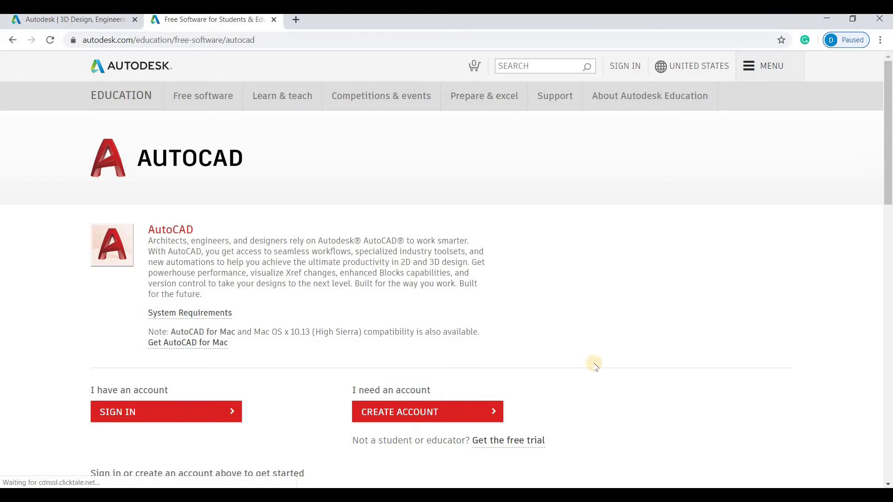
scroll(250, 372, "down", 1)
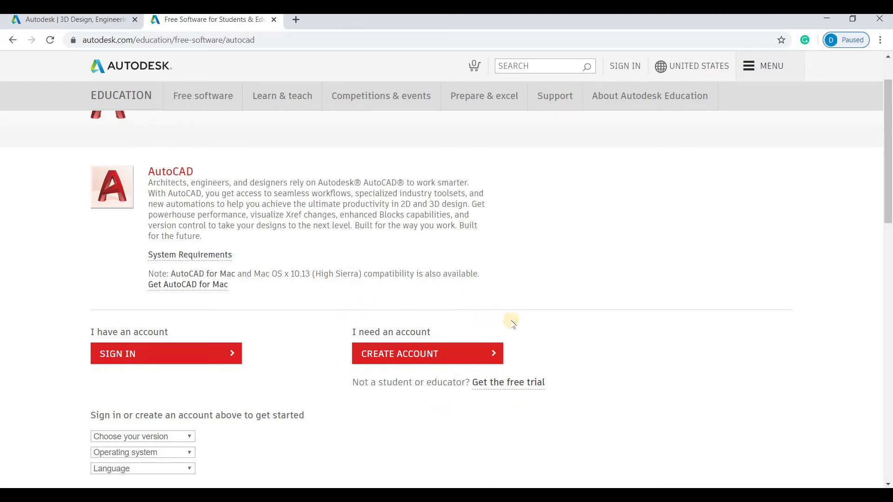
left_click(428, 356)
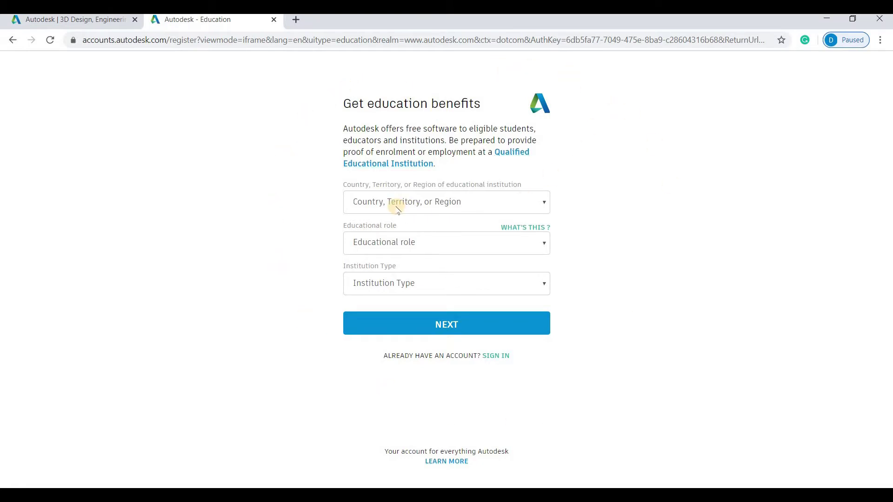
Step: Set the institution's country to India
left_click(540, 205)
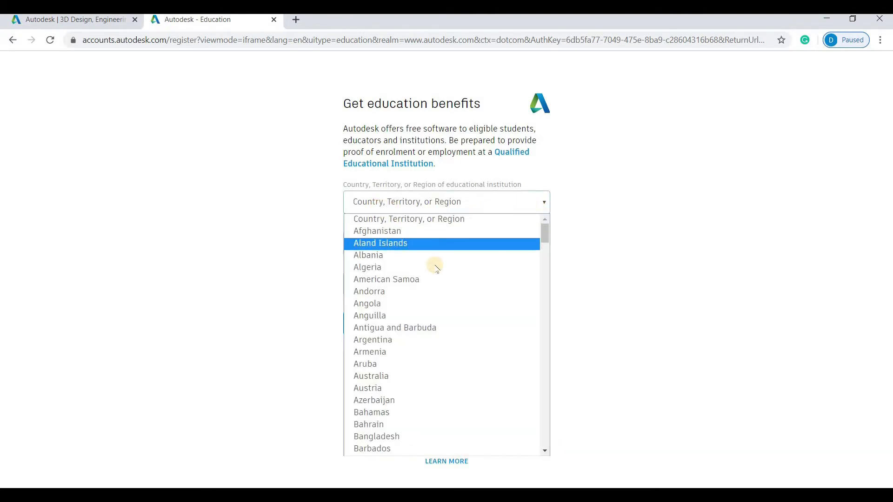
scroll(432, 263, "down", 1)
scroll(434, 266, "down", 15)
scroll(437, 269, "down", 1)
scroll(437, 269, "down", 11)
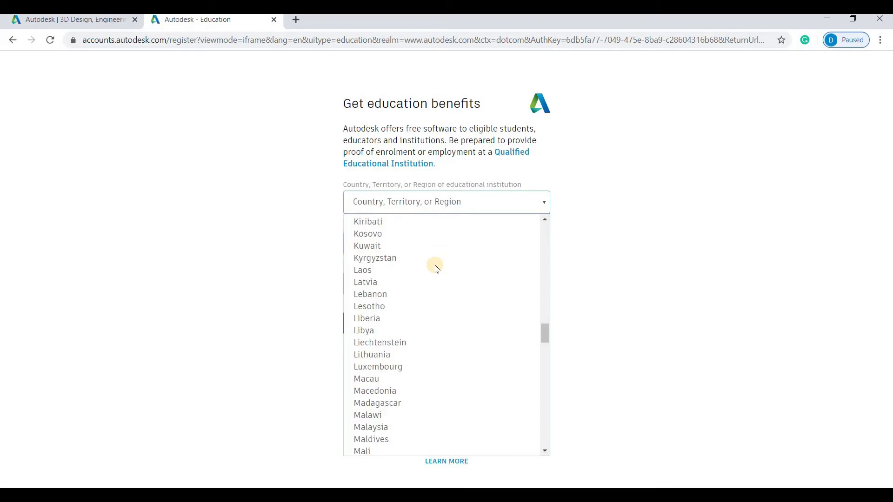
scroll(436, 268, "down", 7)
scroll(436, 268, "down", 6)
scroll(436, 267, "down", 1)
scroll(436, 267, "down", 5)
scroll(435, 266, "down", 8)
scroll(423, 279, "down", 1)
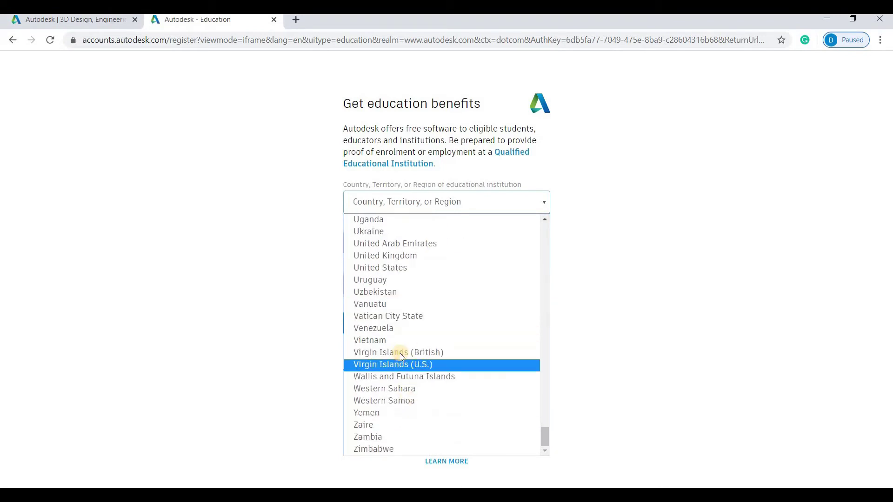
scroll(400, 342, "up", 5)
scroll(402, 325, "up", 15)
scroll(399, 319, "up", 7)
key("i")
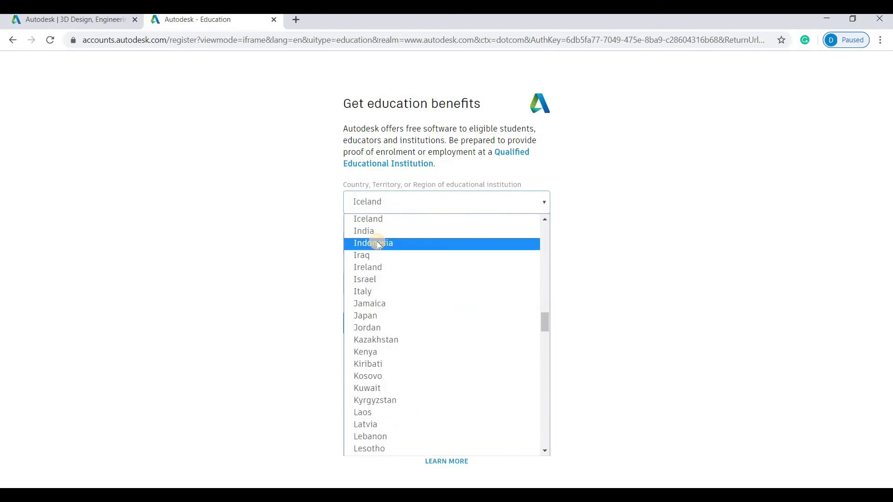
left_click(363, 232)
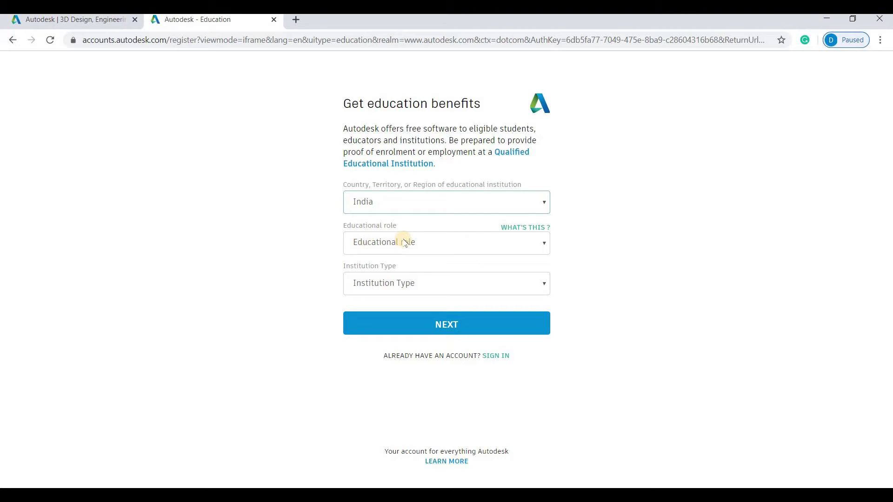
Step: Set the educational role to Student and institution type to University/Post-Secondary
left_click(543, 249)
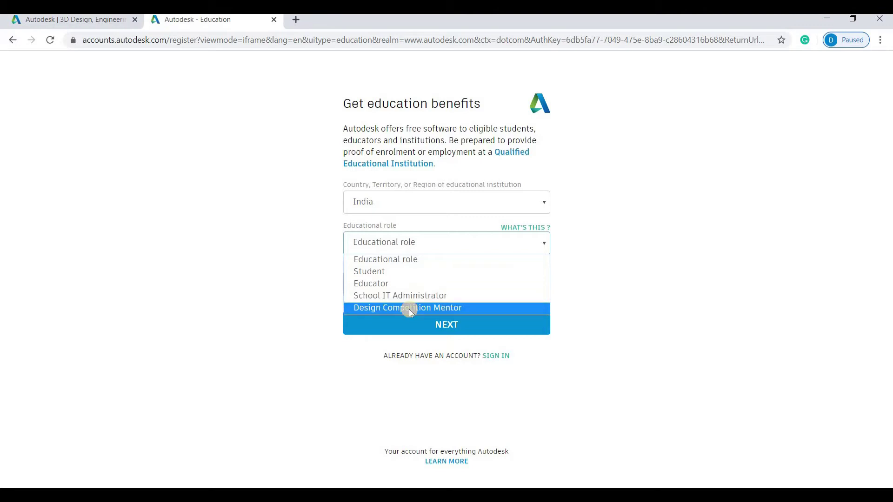
left_click(407, 274)
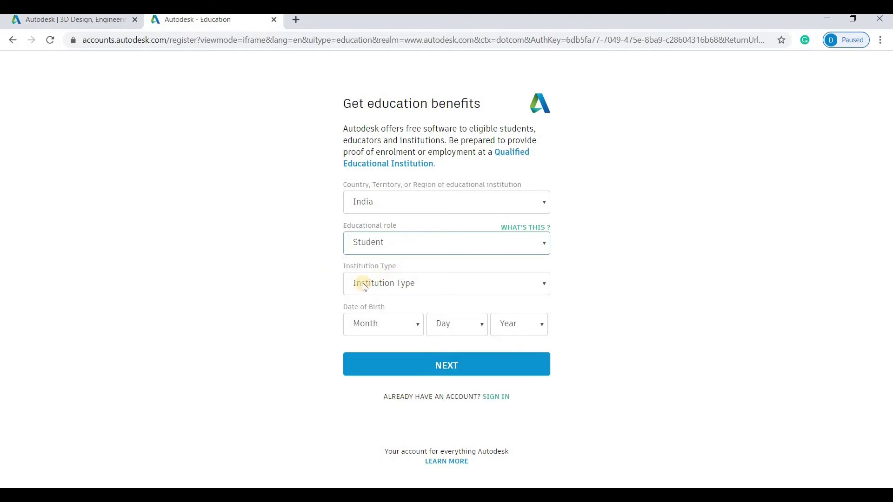
left_click(540, 284)
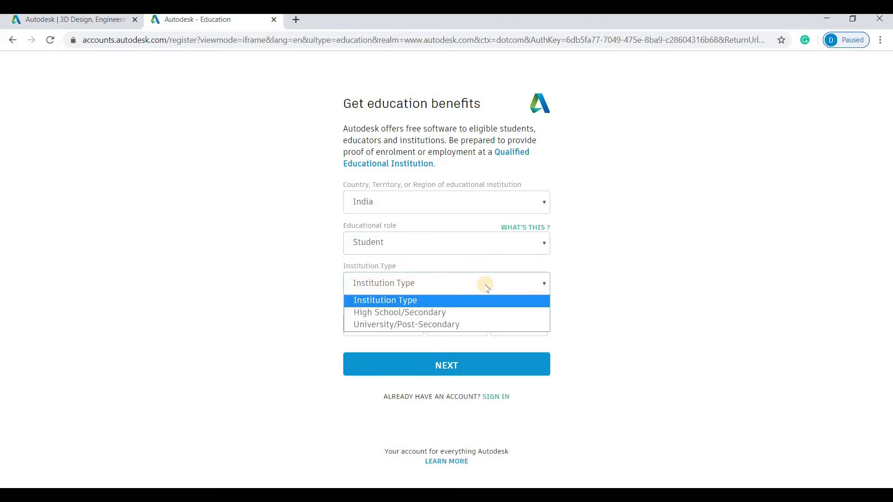
left_click(394, 325)
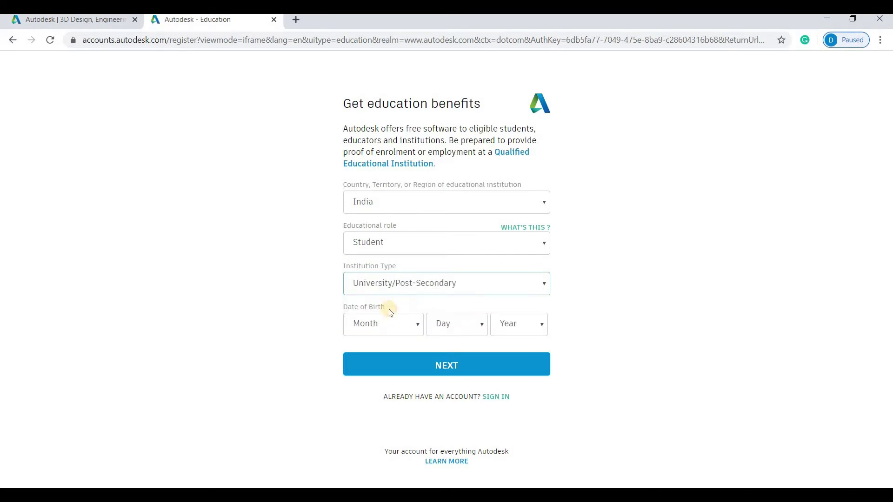
left_click(547, 283)
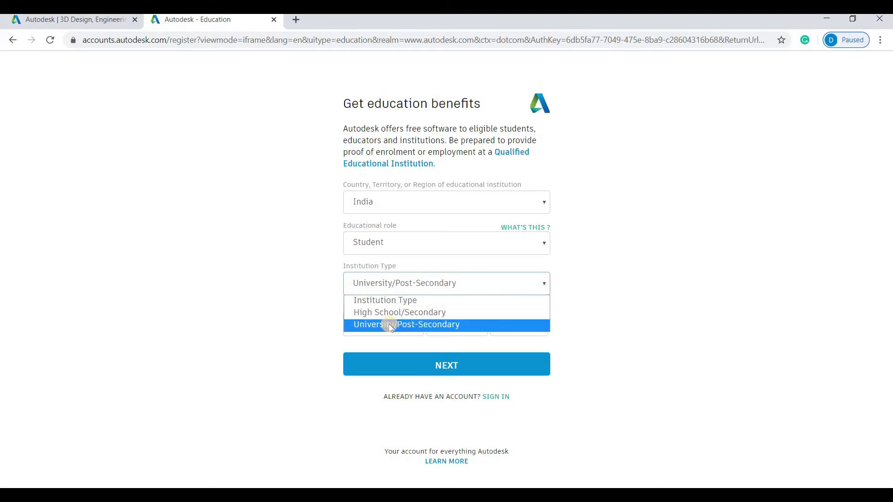
left_click(422, 327)
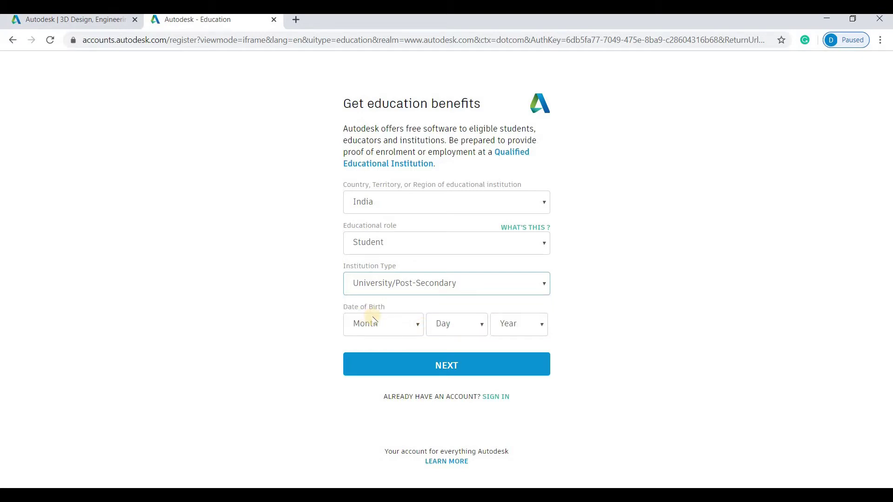
left_click(418, 326)
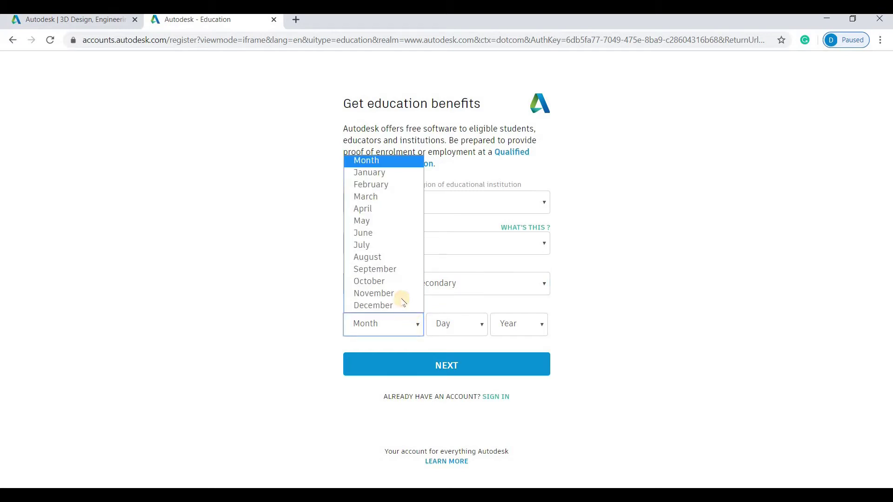
left_click(390, 295)
left_click(478, 324)
type("15")
key("Tab")
type("1995")
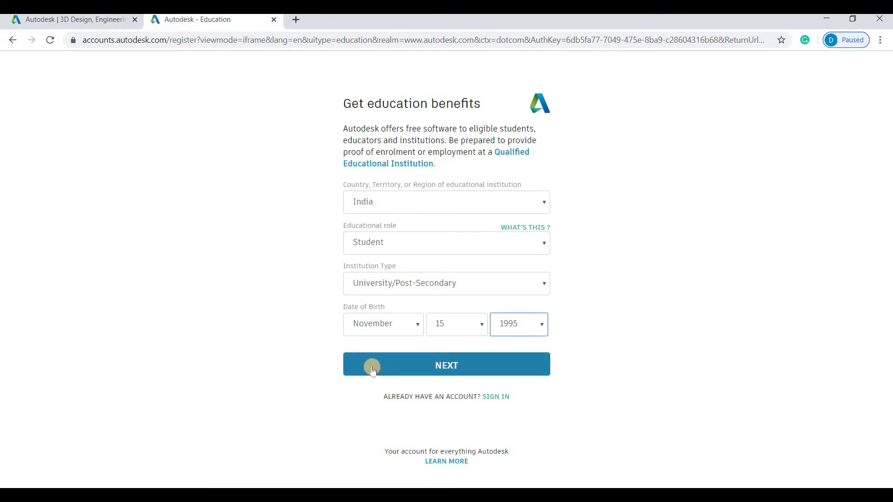
left_click(445, 364)
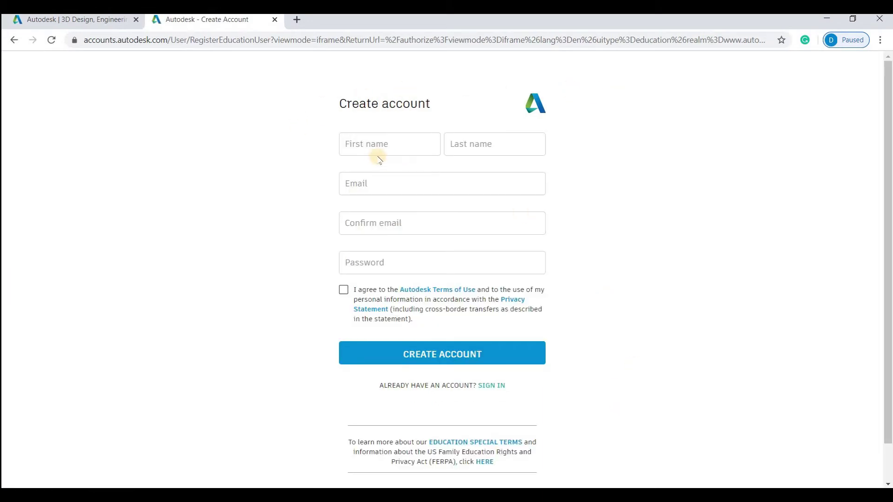
Step: Enter the account holder's first name, last name and e-mail address
left_click(367, 146)
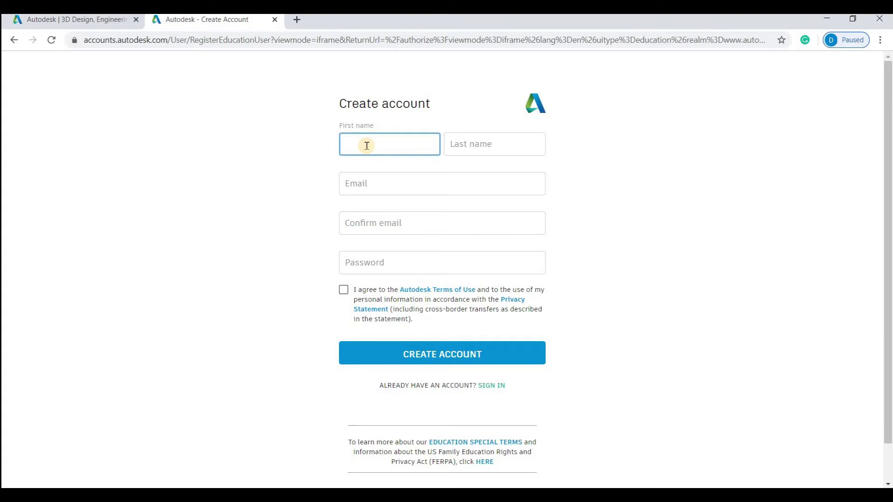
type("John")
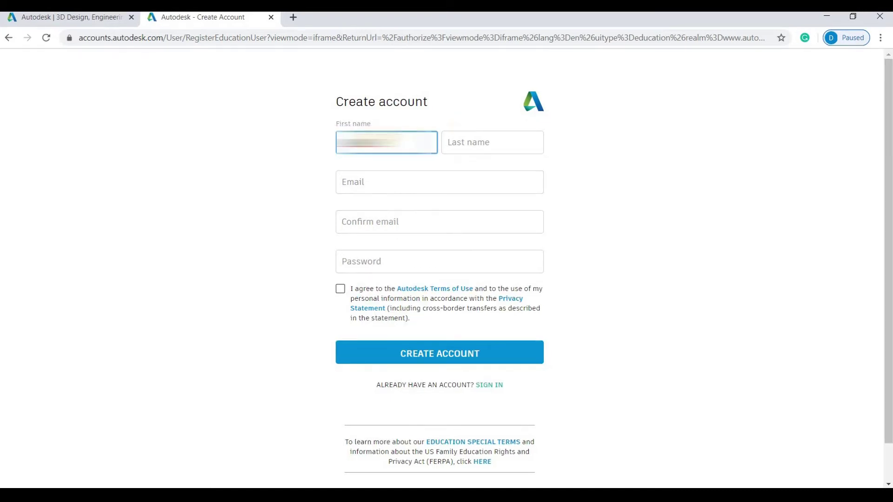
left_click(475, 143)
type("Doe")
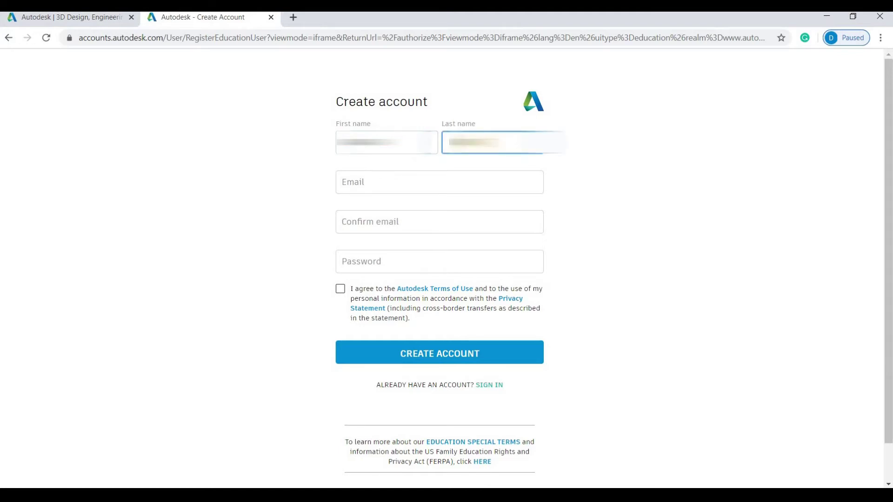
left_click(353, 180)
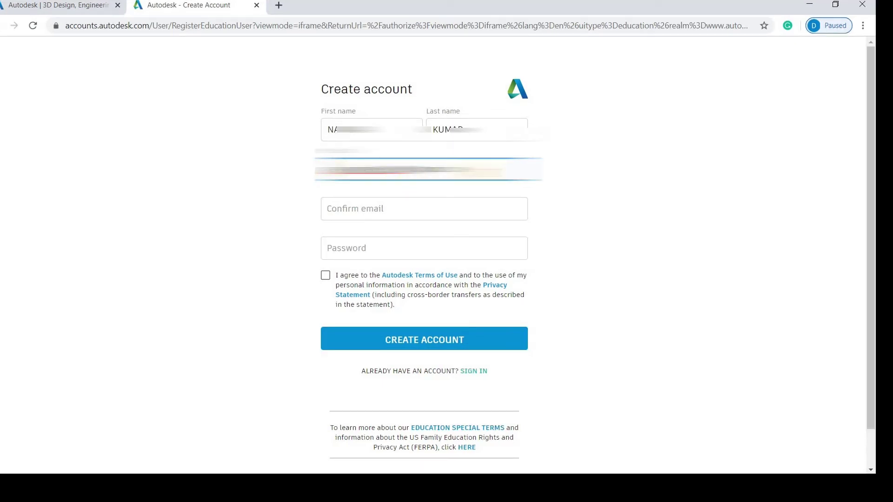
Step: Paste the confirmation e-mail and password, agree to the terms, and submit the account
left_click(338, 209)
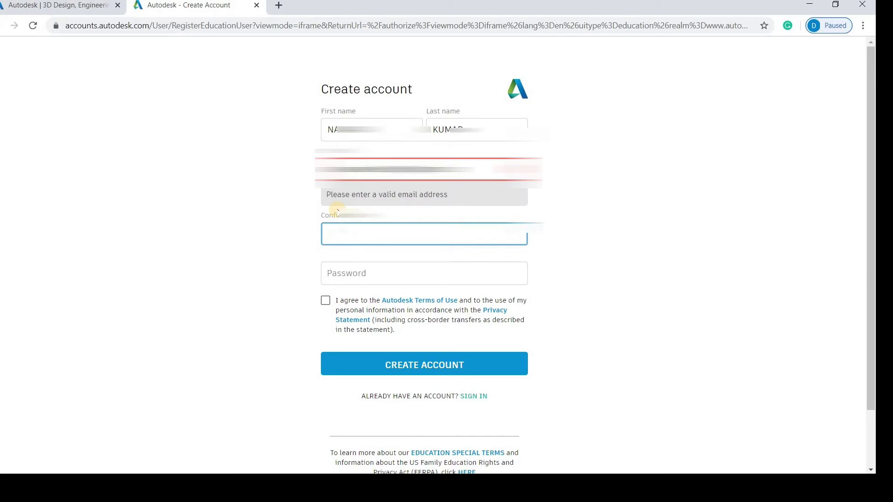
key("ctrl+v")
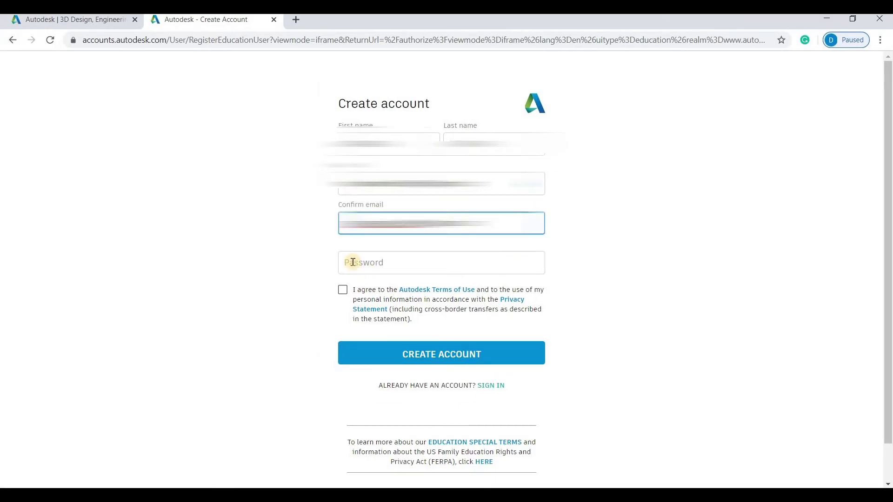
left_click(353, 262)
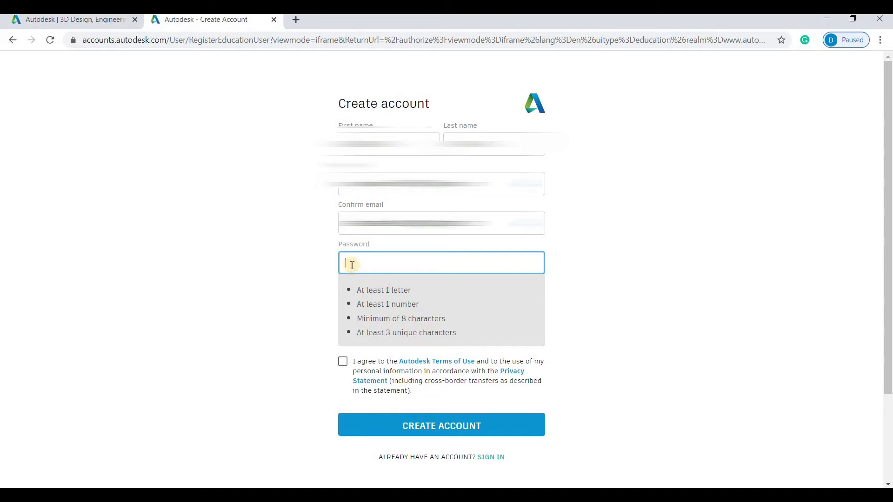
key("ctrl+v")
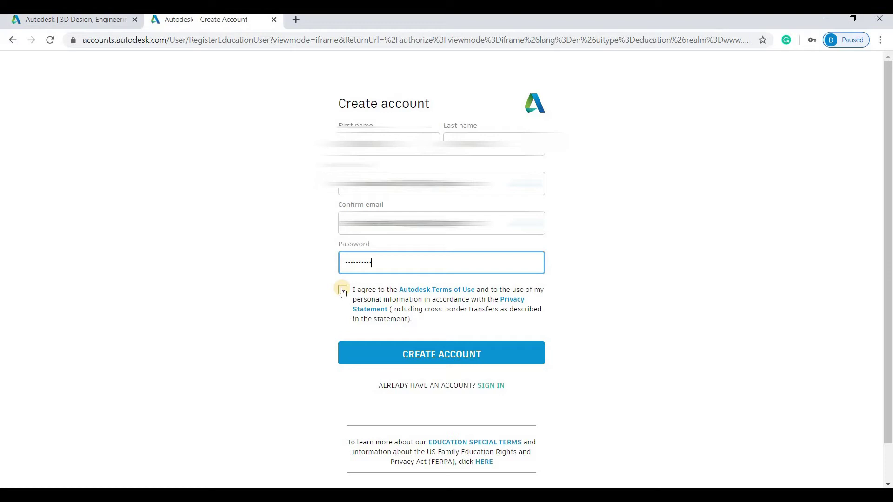
left_click(342, 290)
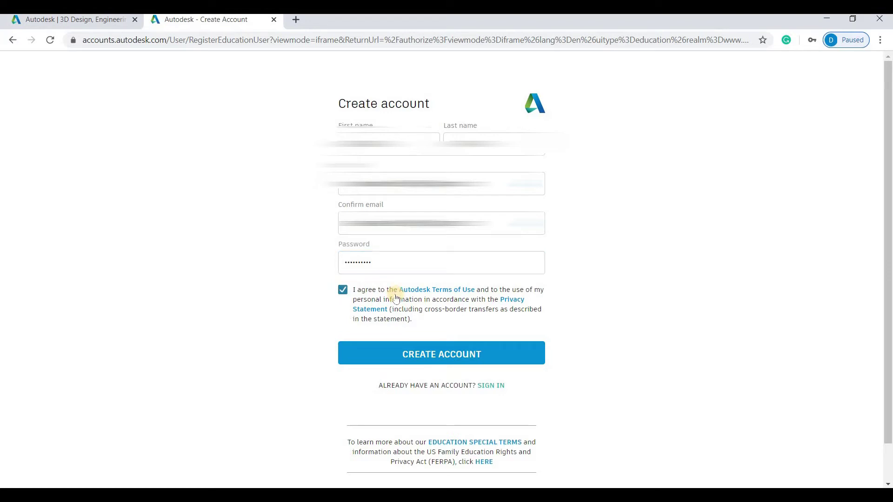
left_click(441, 355)
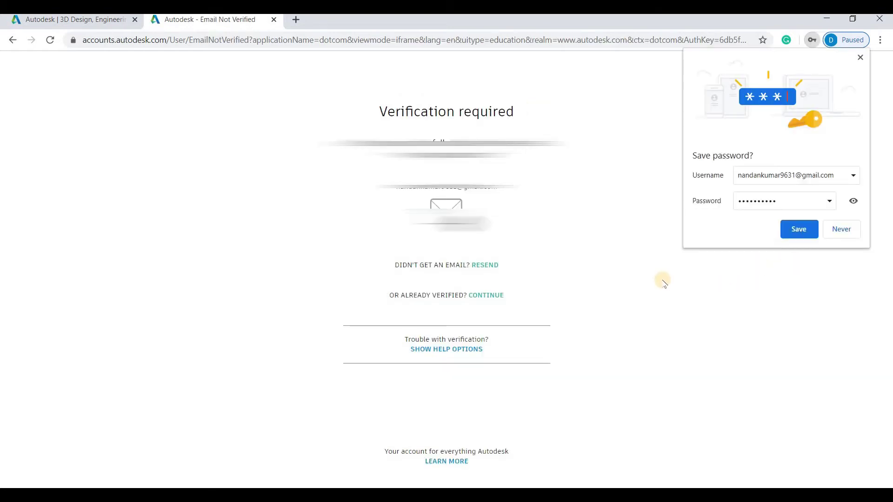
Step: Dismiss Chrome's offer to save the password
left_click(830, 233)
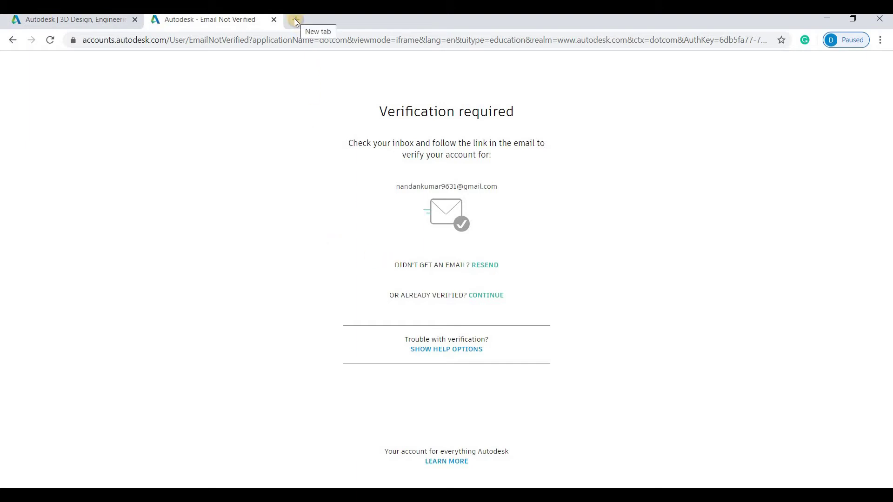
Step: In Gmail, open the Verify your Autodesk account e-mail and follow its verification link
left_click(296, 20)
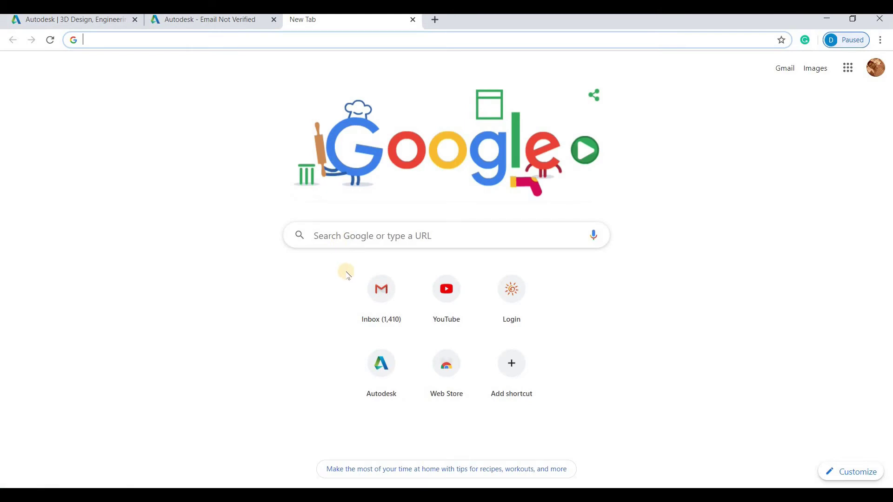
left_click(382, 294)
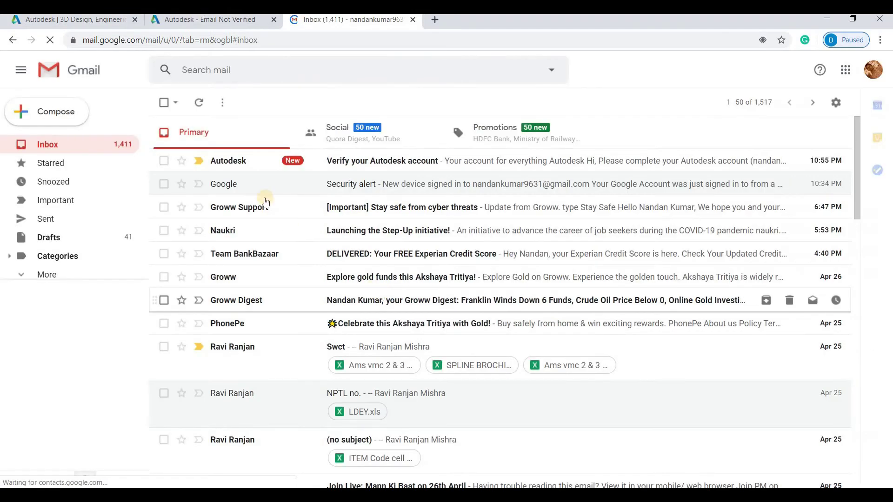
mouse_move(460, 161)
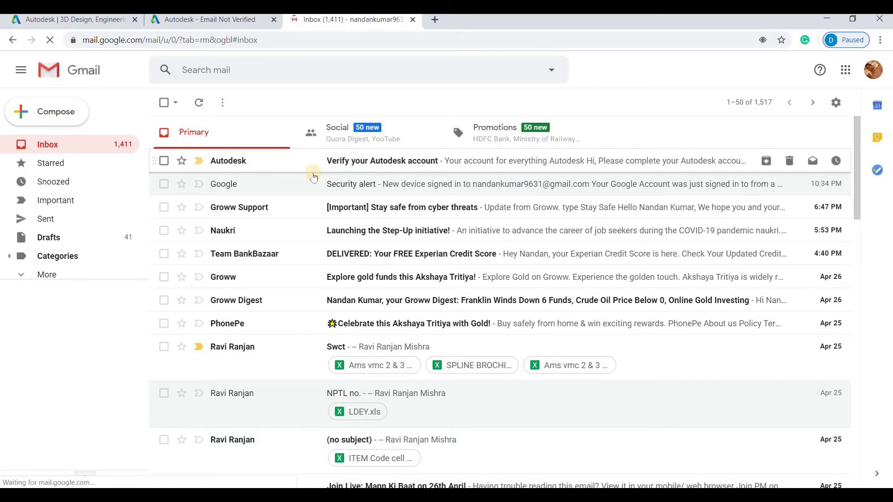
left_click(380, 161)
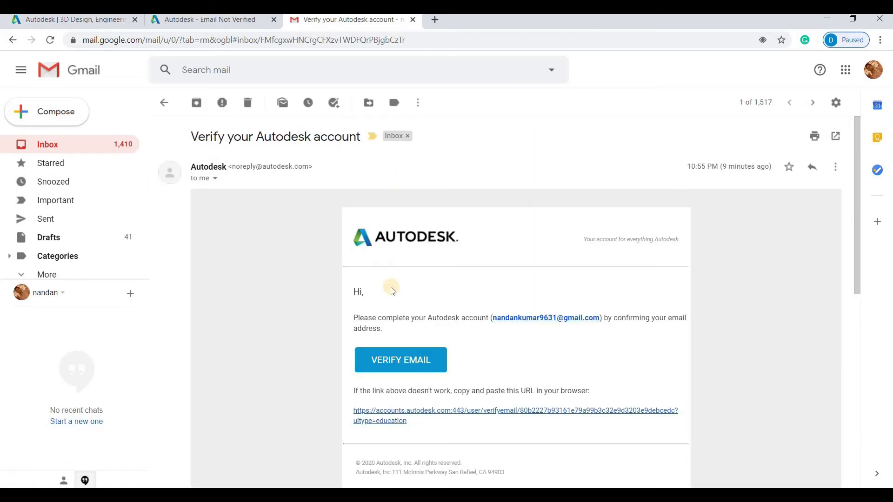
scroll(390, 361, "down", 1)
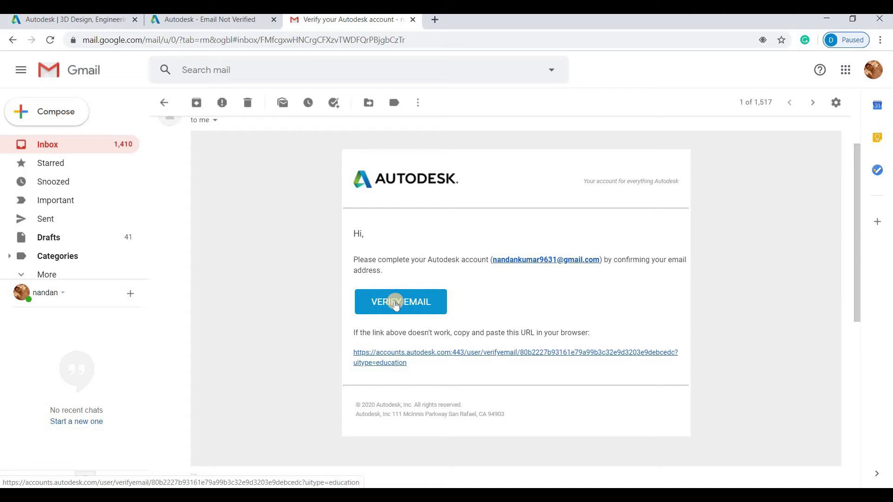
left_click(396, 302)
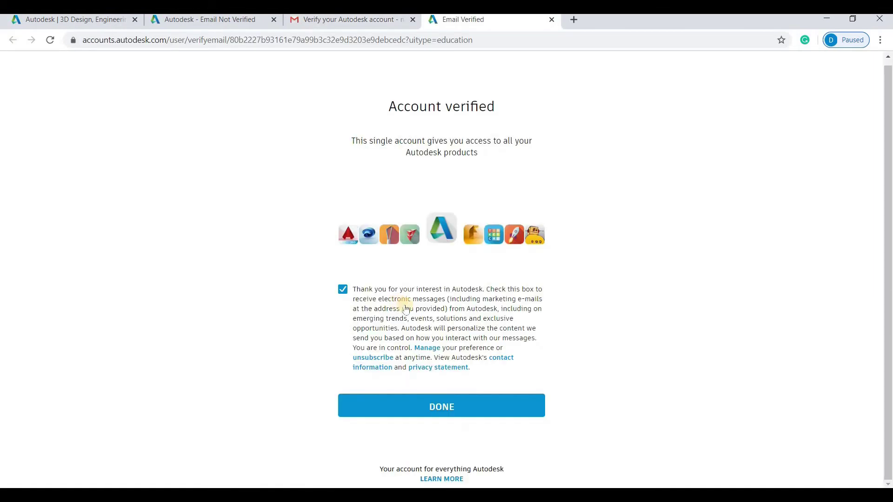
Step: Continue to the education form and choose an institution from the suggestions for 'b'
left_click(438, 410)
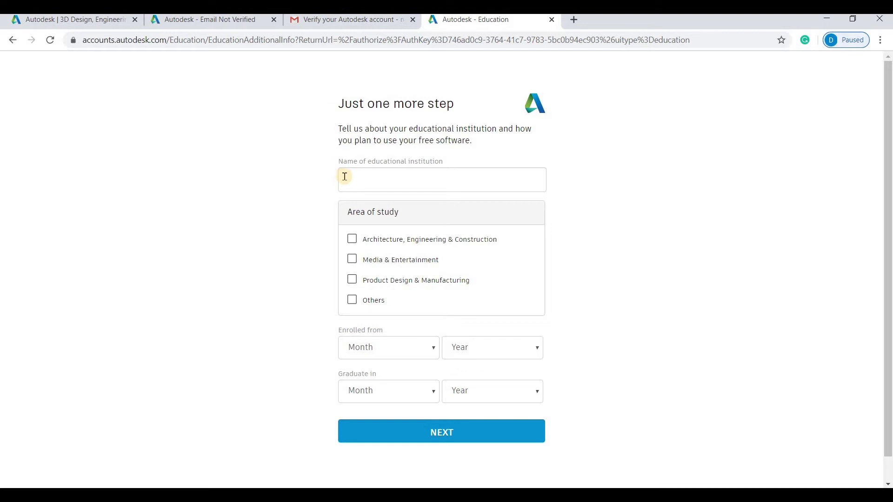
left_click(373, 177)
type("b")
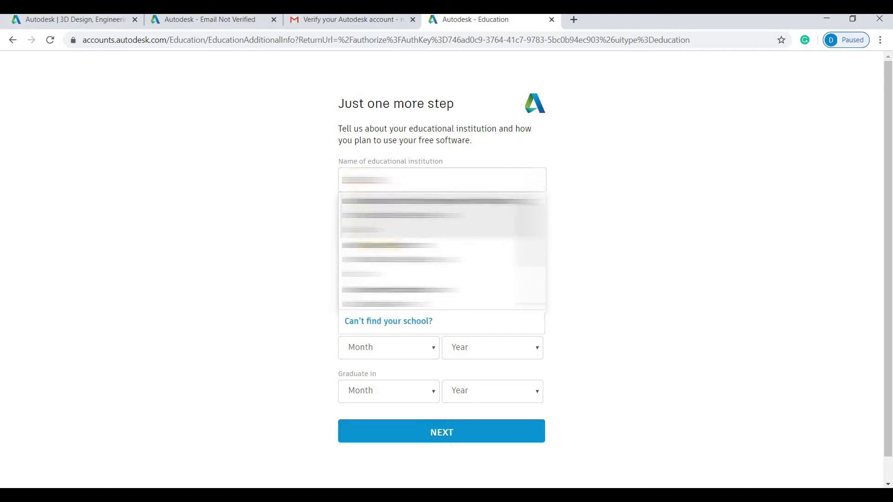
key("Down")
key("Down")
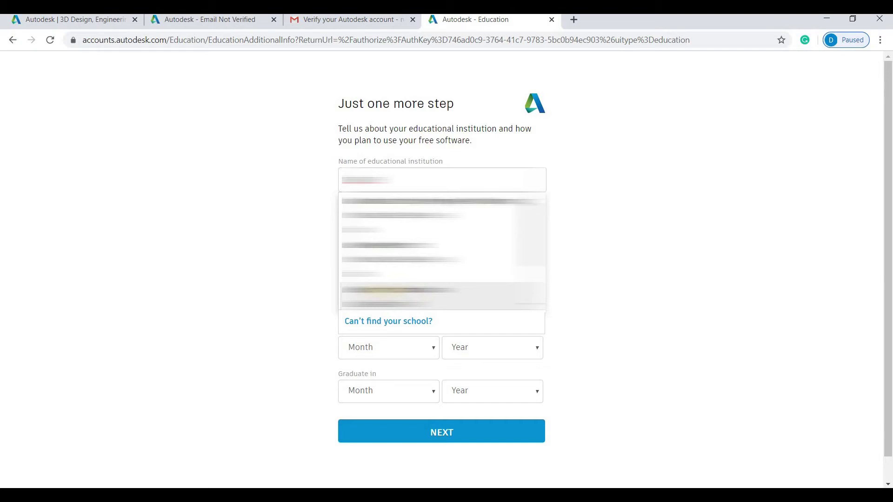
key("Return")
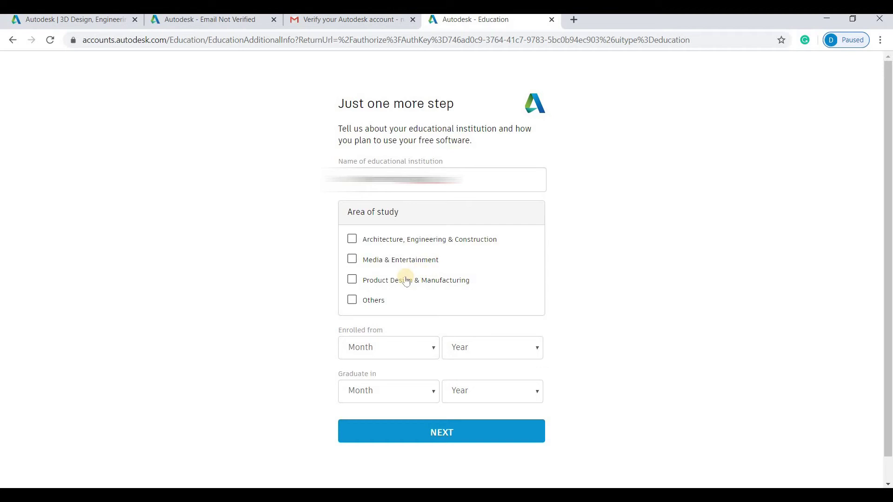
Step: Submit Product Design & Manufacturing, enrolled August 2019, graduating September 2022
left_click(352, 280)
left_click(435, 352)
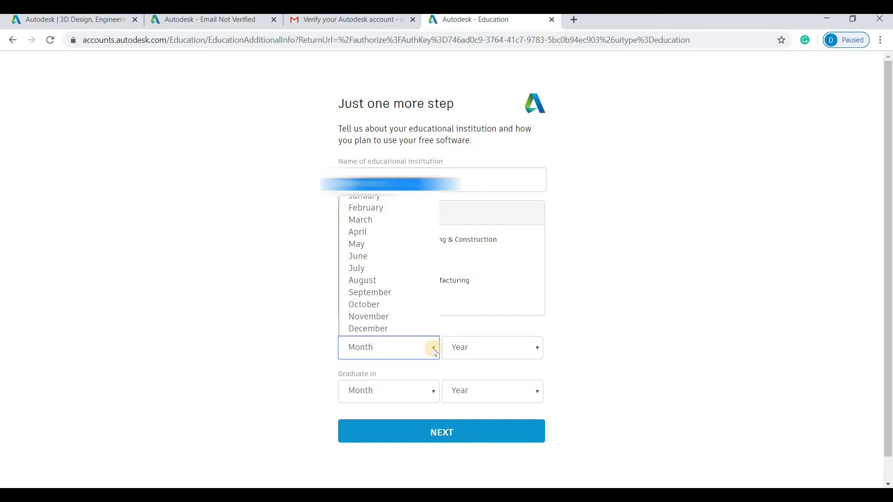
left_click(377, 281)
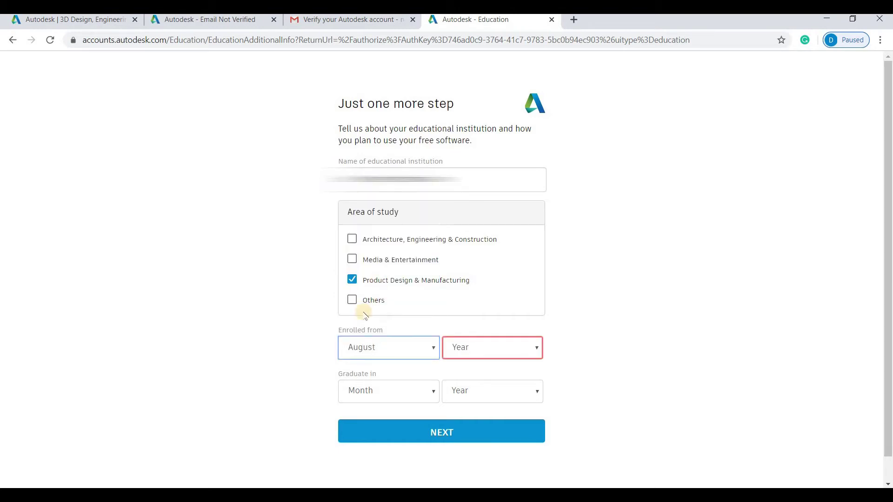
left_click(538, 351)
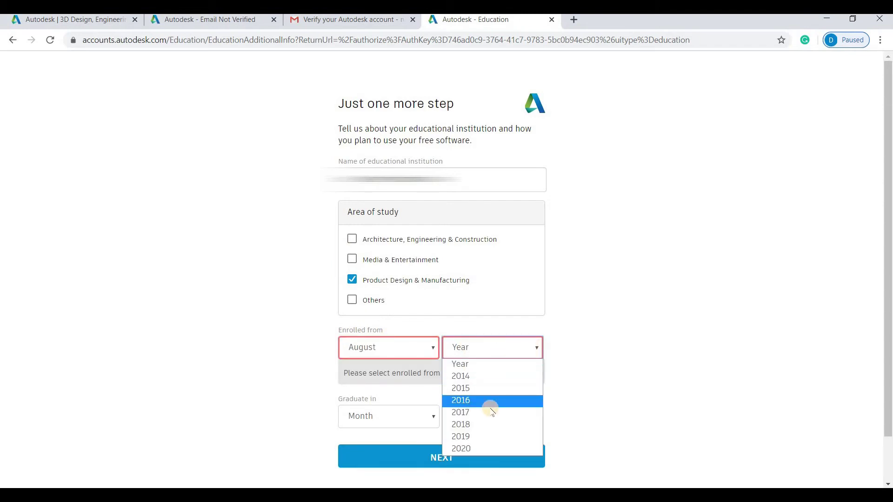
left_click(486, 437)
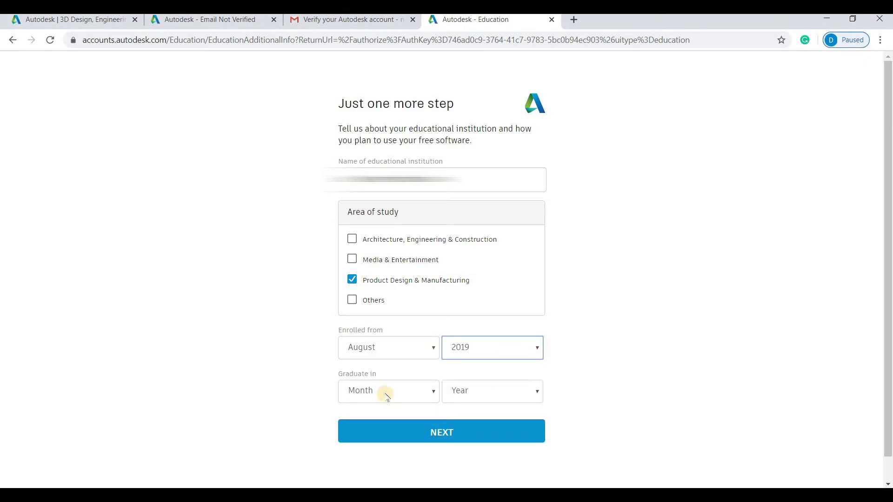
left_click(389, 395)
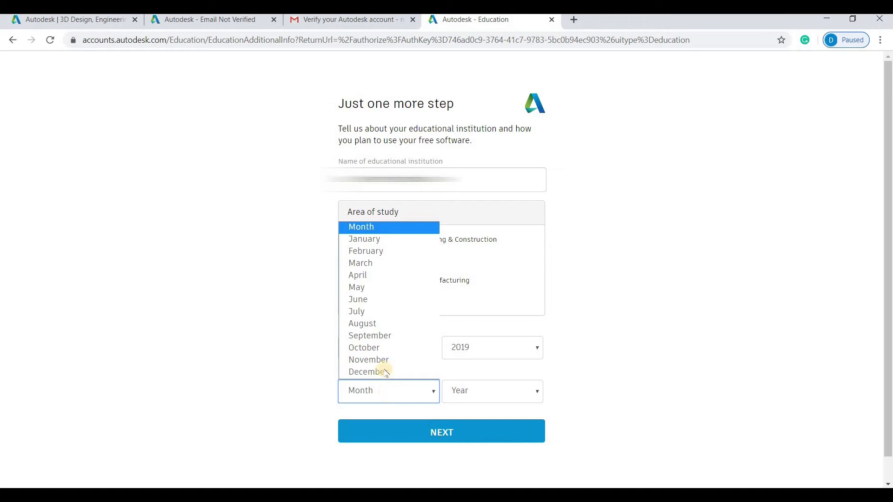
left_click(386, 339)
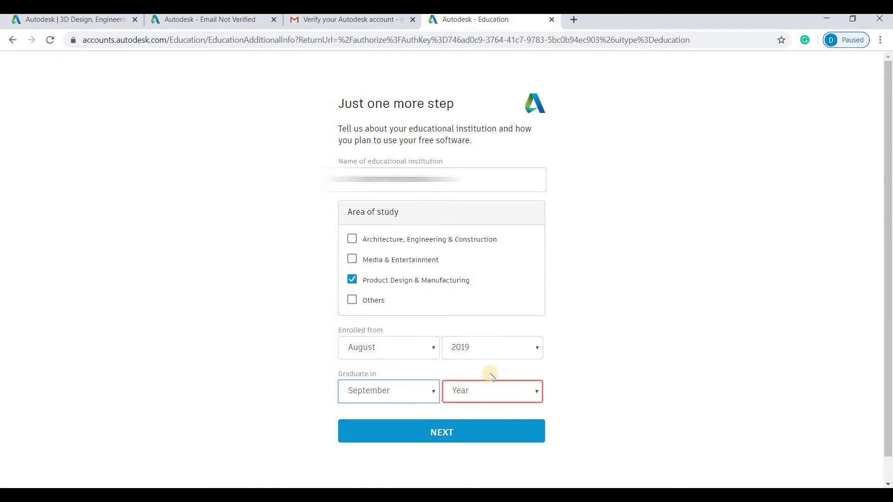
left_click(503, 395)
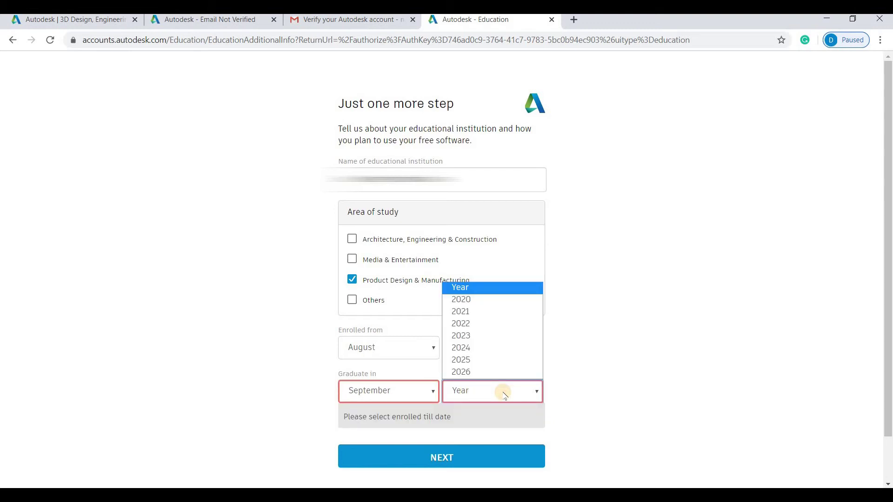
left_click(484, 326)
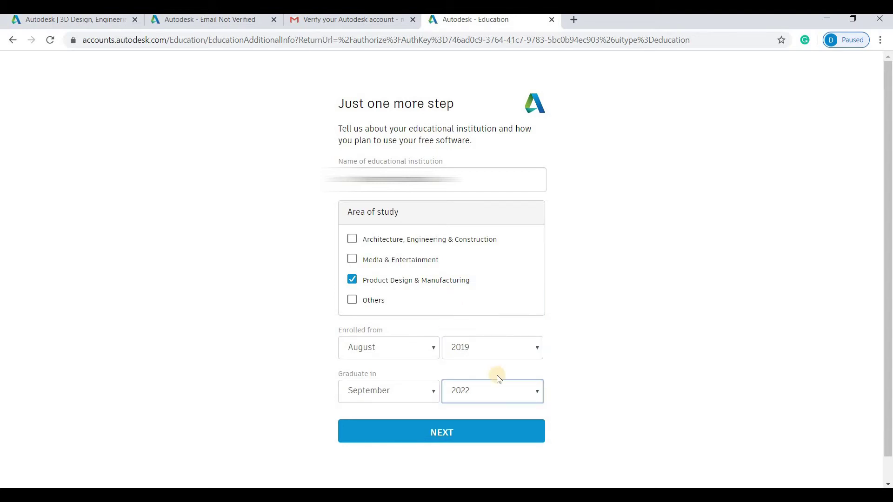
left_click(442, 432)
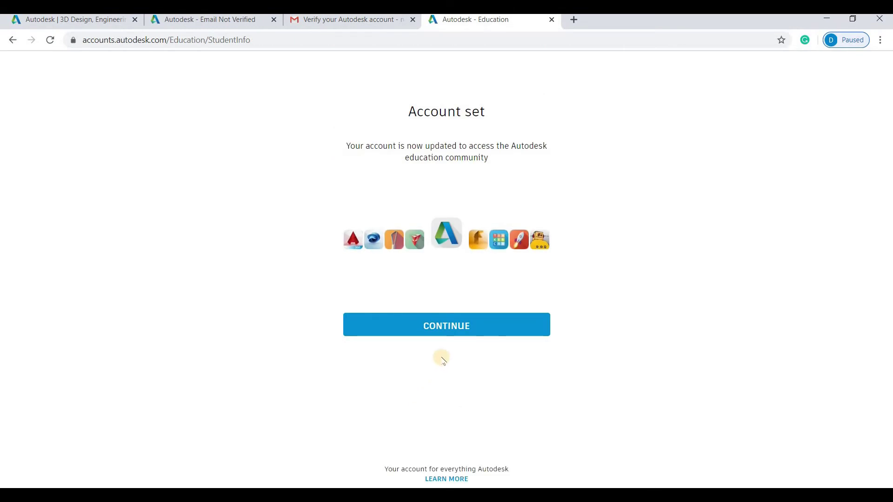
Step: Continue past Account set to the AutoCAD free software download page
left_click(441, 325)
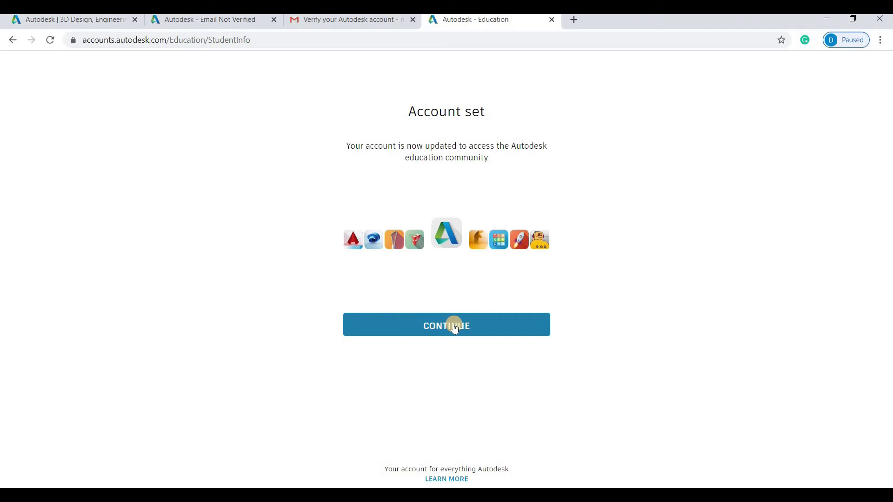
left_click(455, 328)
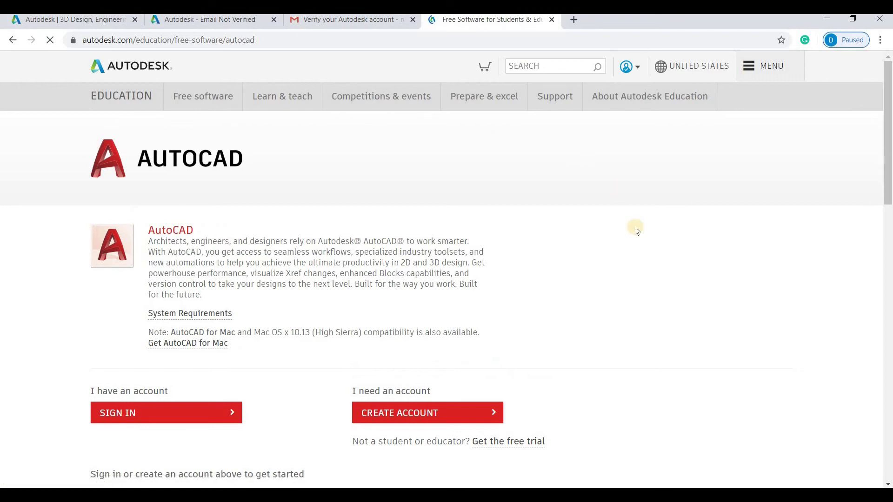
scroll(537, 360, "down", 3)
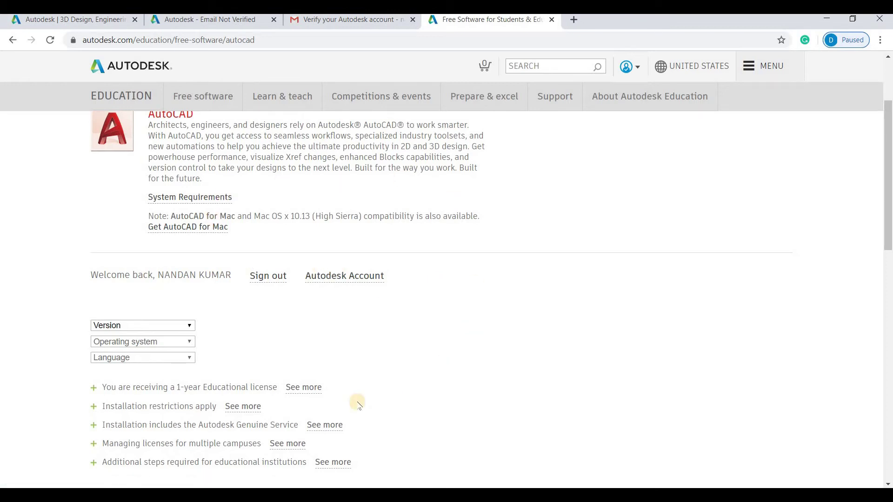
scroll(395, 339, "down", 3)
scroll(368, 315, "up", 3)
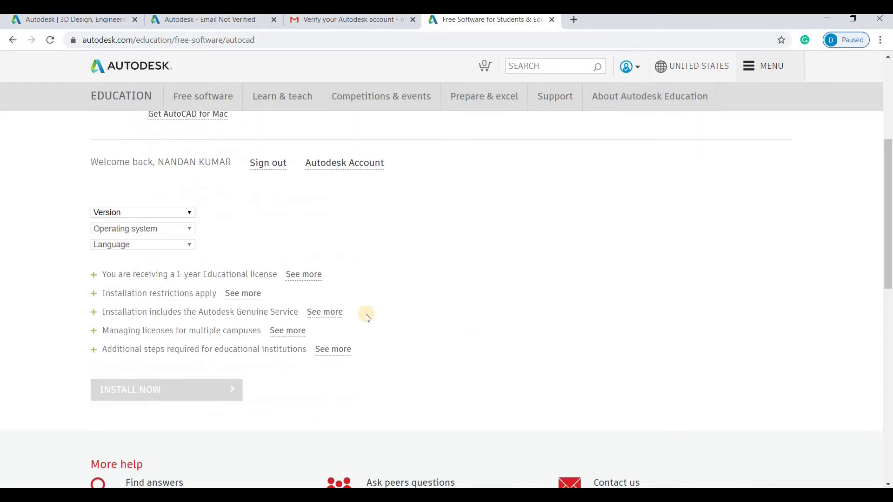
scroll(367, 317, "down", 2)
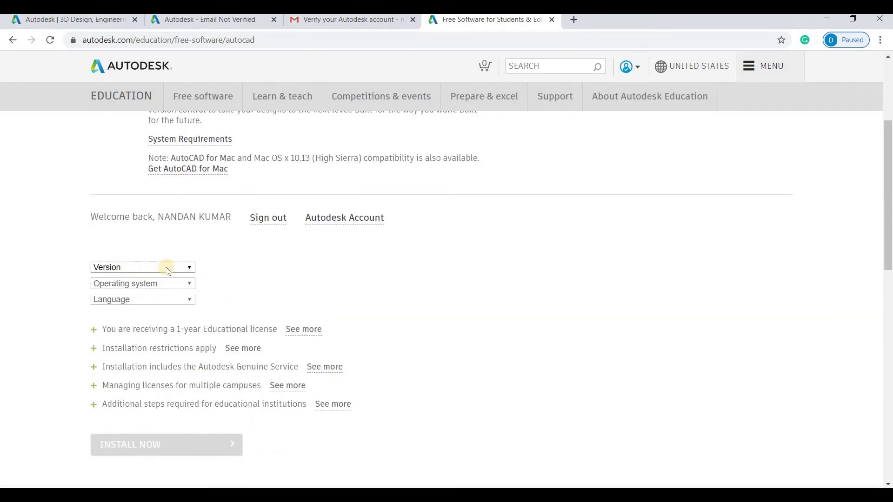
Step: Select AutoCAD 2021, Windows 64-bit and English to reveal the licence details
left_click(190, 269)
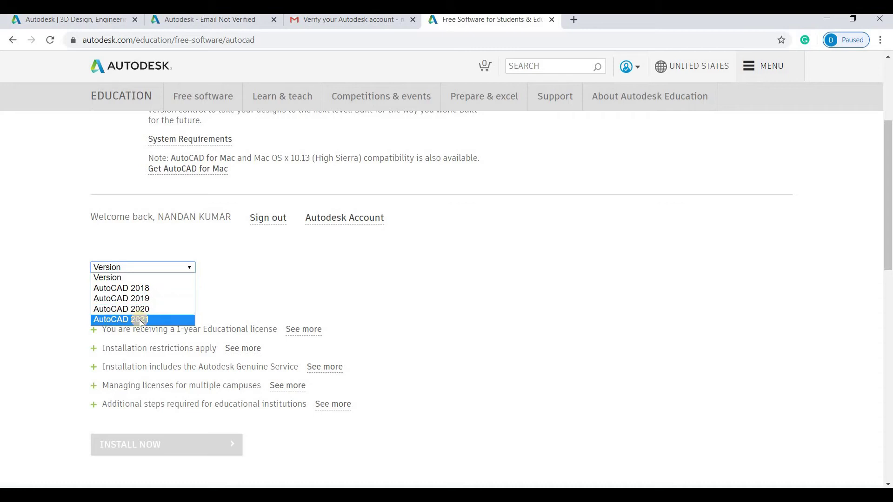
key("Up")
key("Up")
left_click(140, 321)
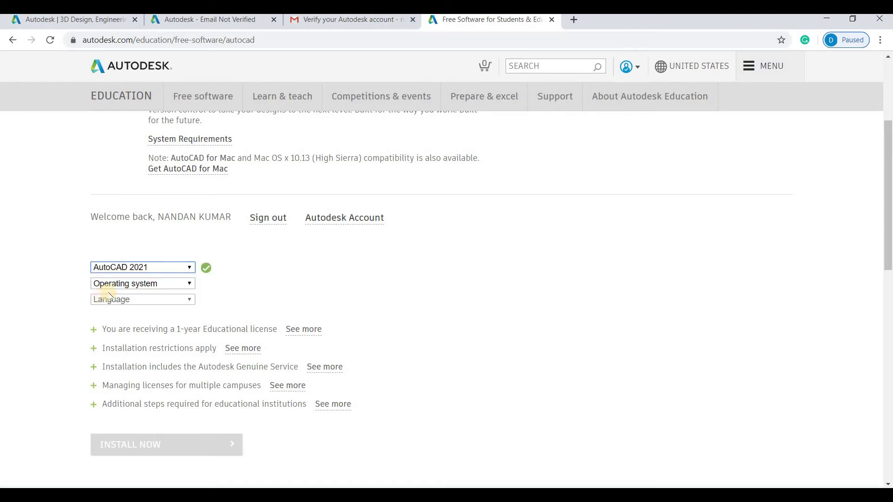
left_click(186, 285)
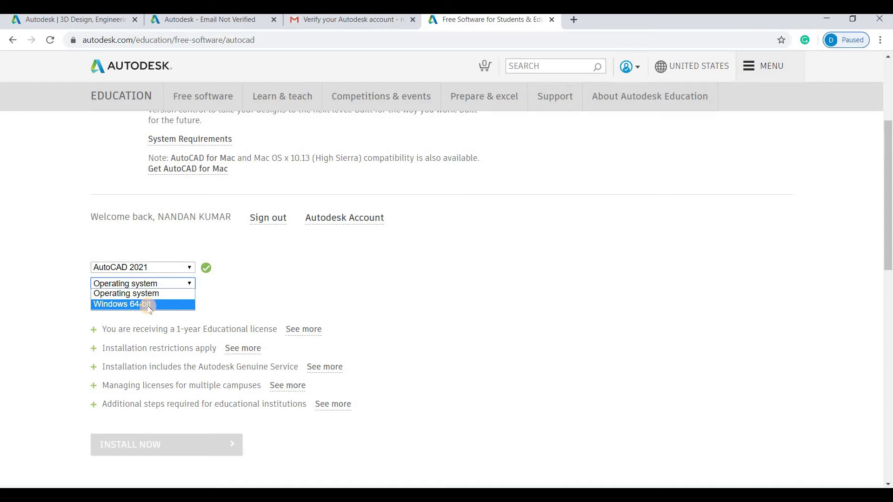
left_click(148, 306)
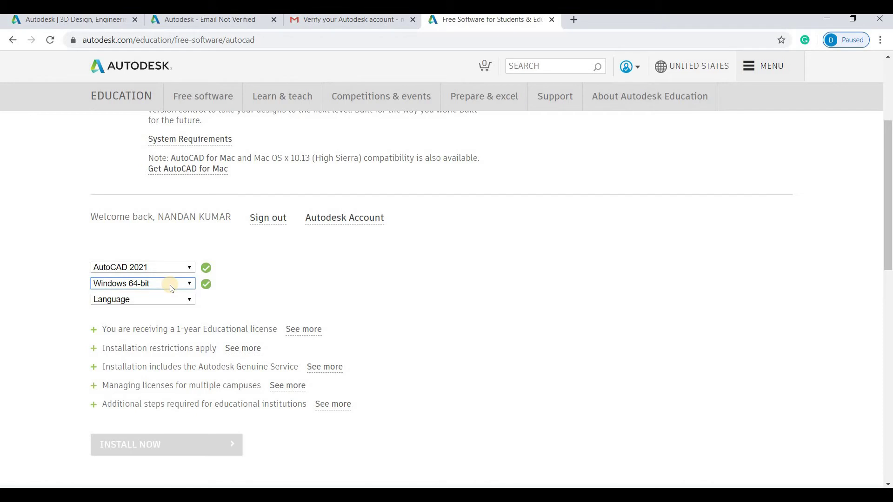
left_click(189, 300)
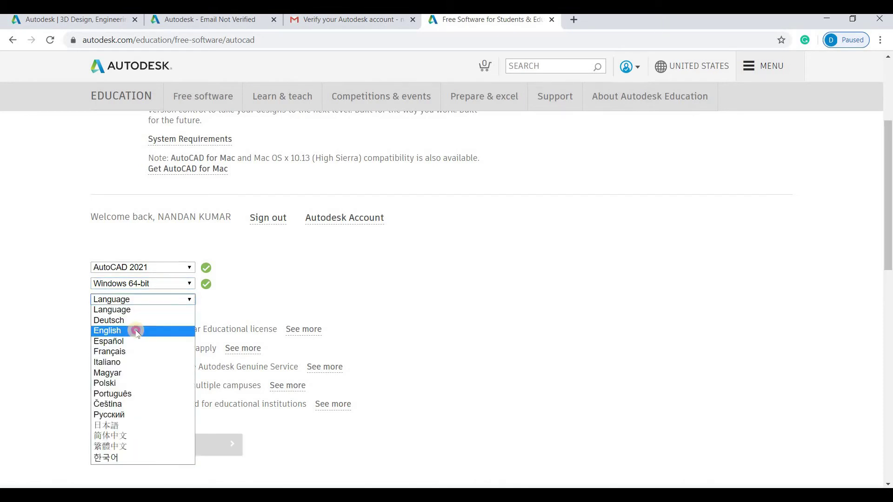
left_click(137, 331)
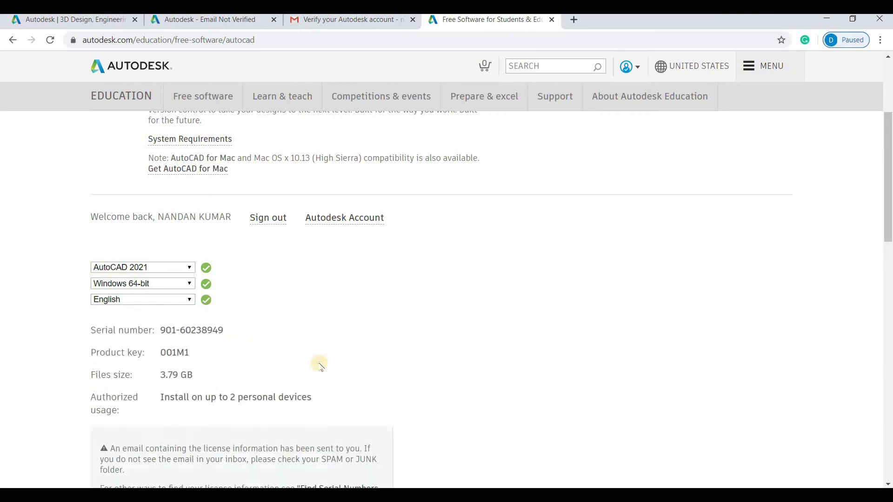
Step: Expand the INSTALL NOW dropdown to show Install Now, Download Now and Browser Download options
scroll(320, 365, "down", 2)
scroll(320, 365, "up", 1)
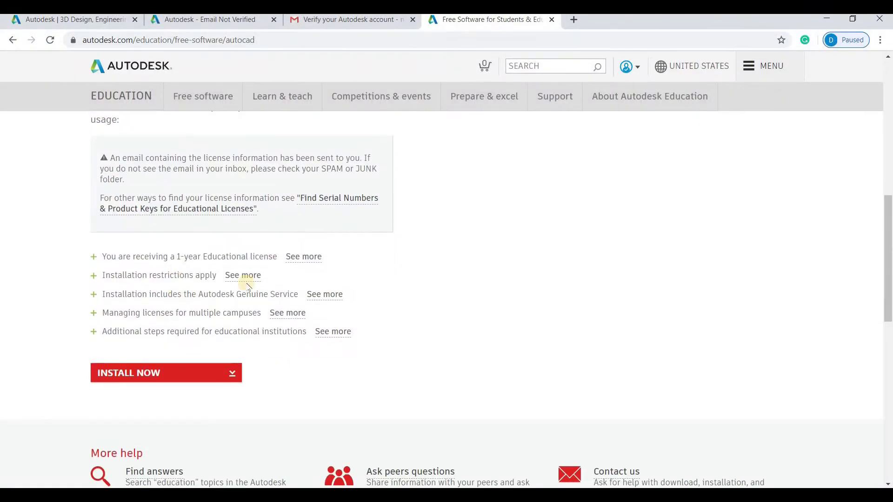
scroll(302, 278, "down", 1)
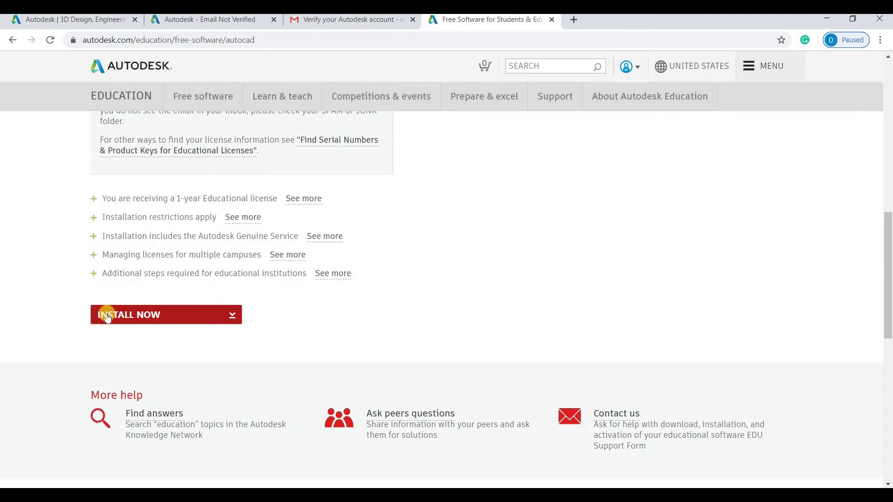
left_click(233, 316)
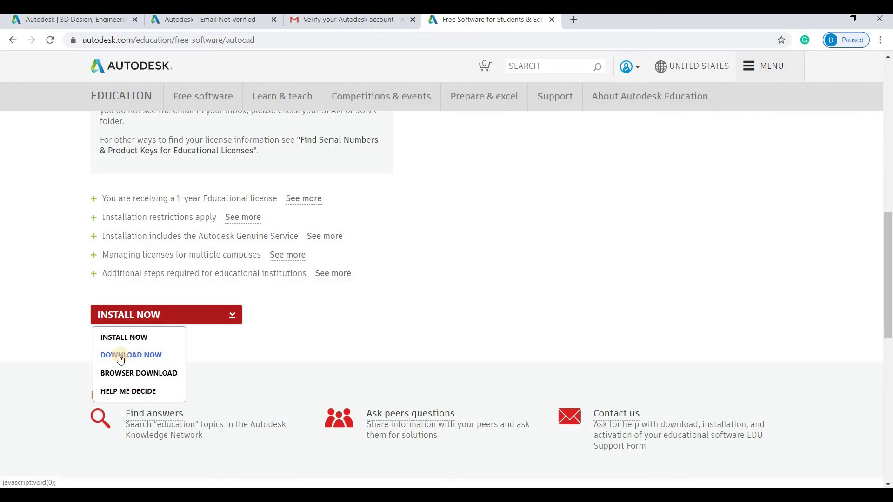
scroll(175, 299, "up", 4)
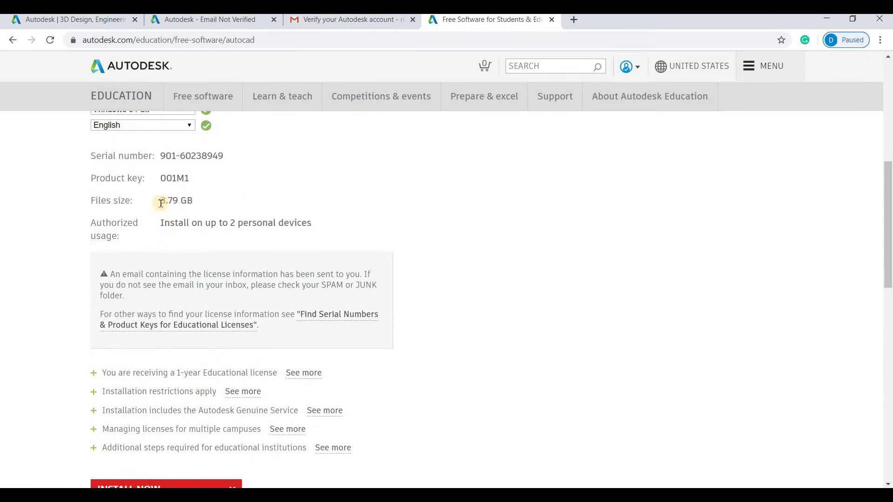
scroll(211, 244, "down", 3)
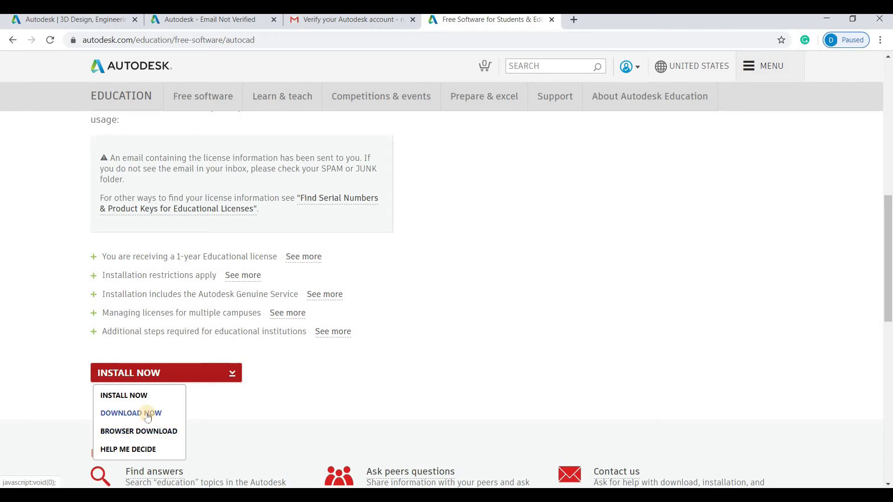
scroll(207, 316, "up", 5)
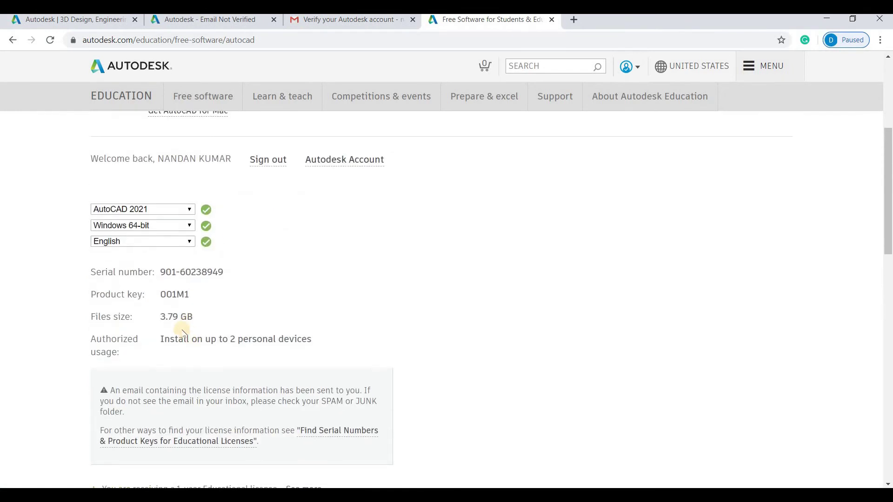
scroll(207, 326, "down", 6)
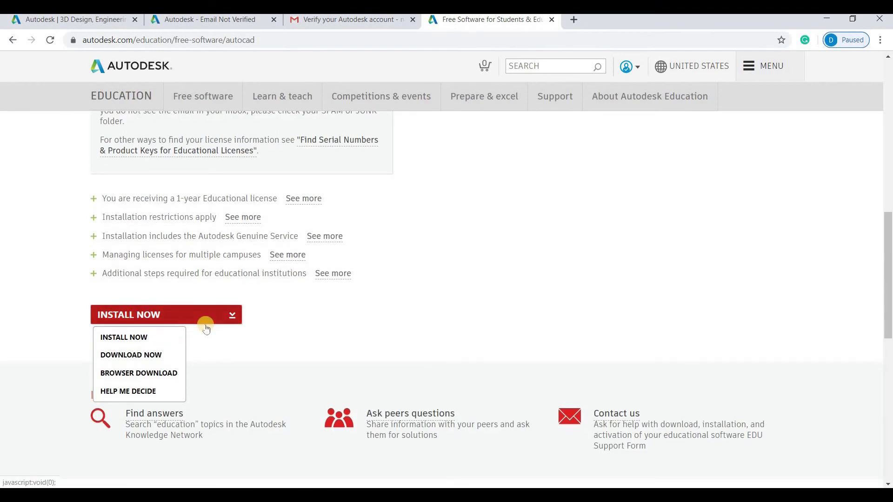
Step: Start a Browser Download of the 1.6 GB AutoCAD 2021 installer
left_click(145, 373)
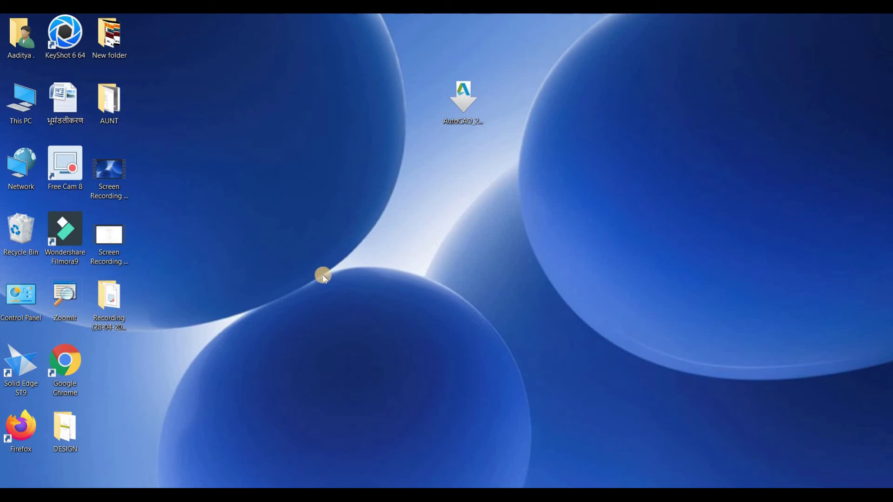
Step: Run the downloaded installer and extract its files to C:\Autodesk\
double_click(463, 102)
double_click(463, 103)
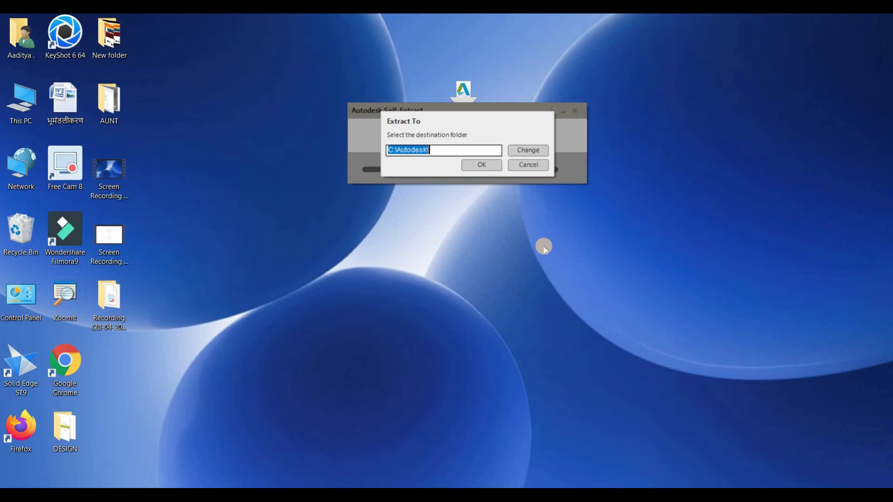
left_click(482, 166)
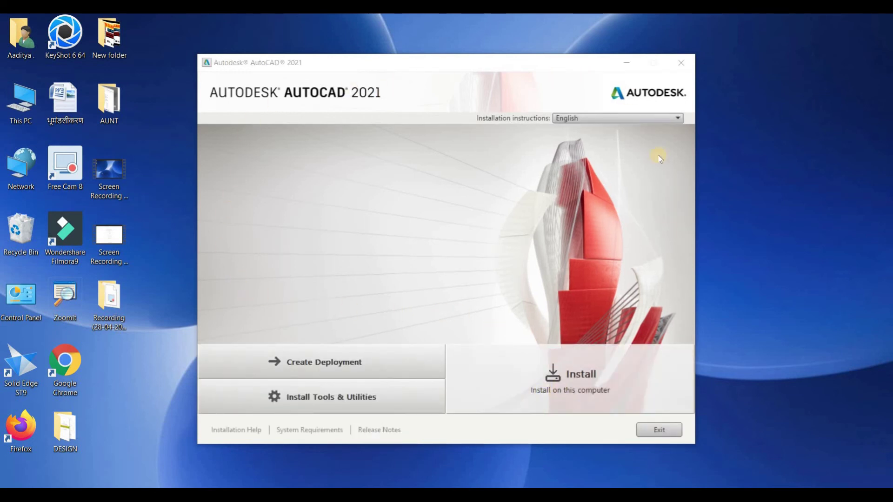
Step: Begin installation, accept the license agreement, and continue to Configure Installation
left_click(580, 377)
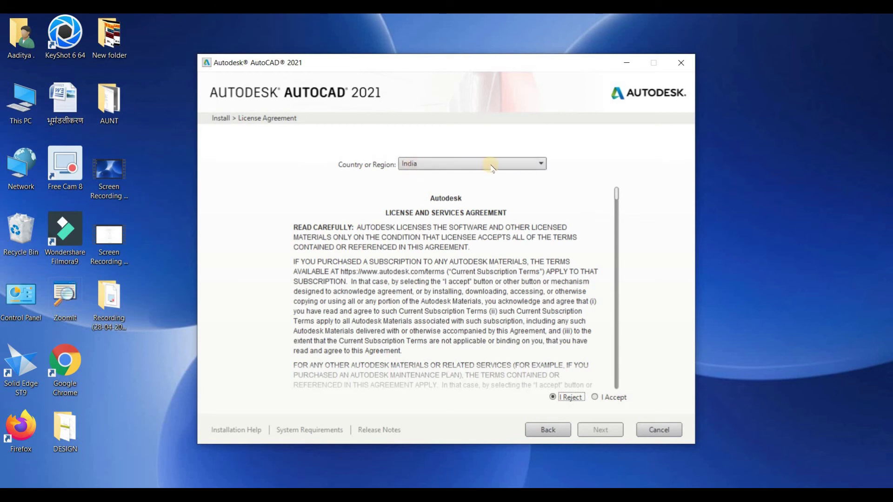
left_click(594, 396)
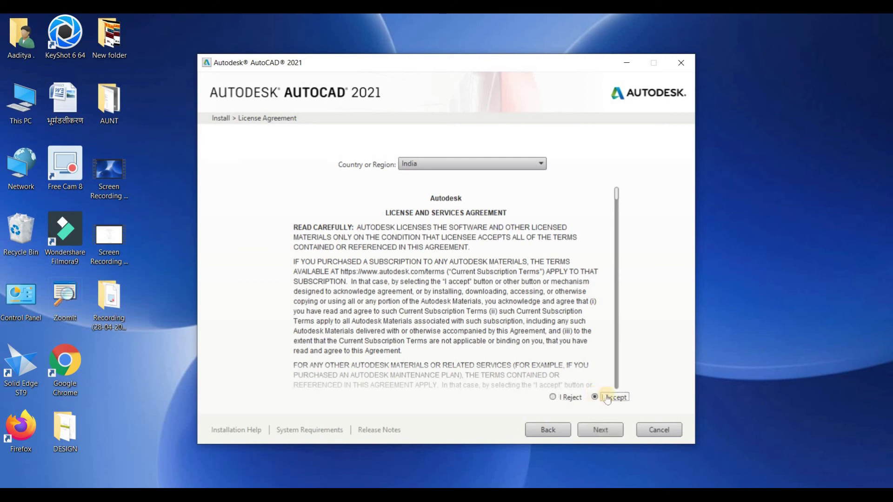
left_click(600, 430)
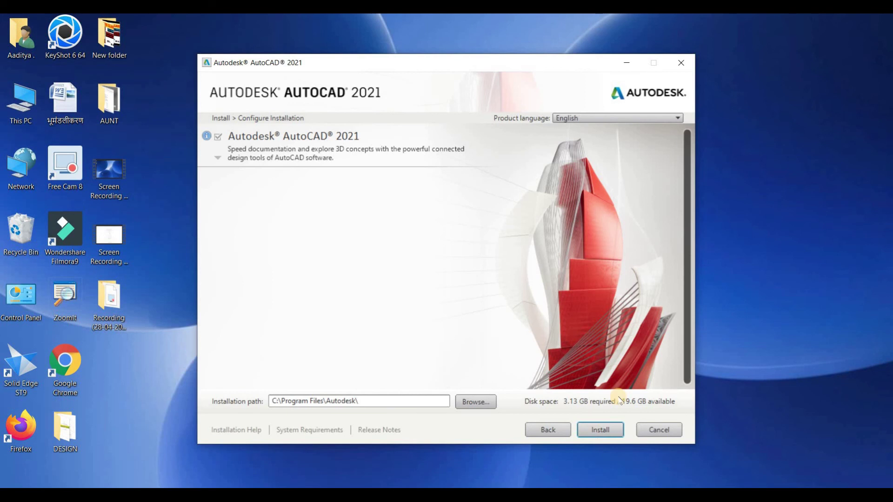
Step: Install AutoCAD 2021 to C:\Program Files\Autodesk\ and launch it once complete
left_click(602, 430)
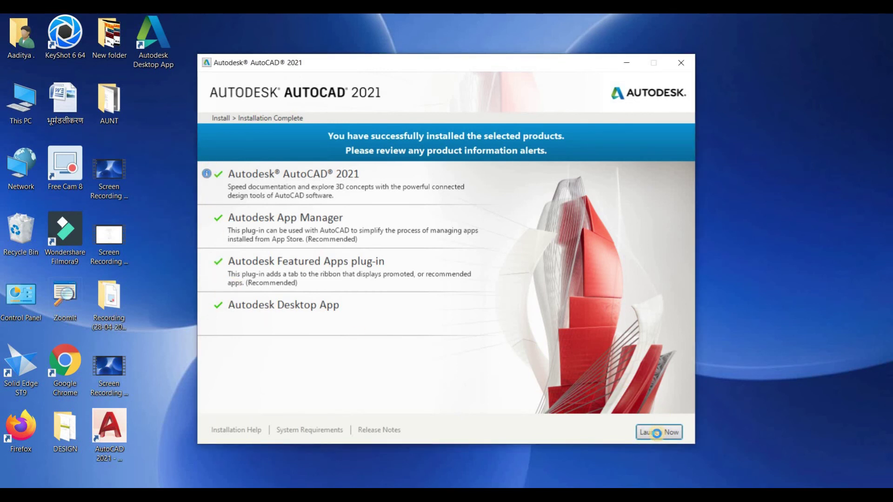
left_click(657, 432)
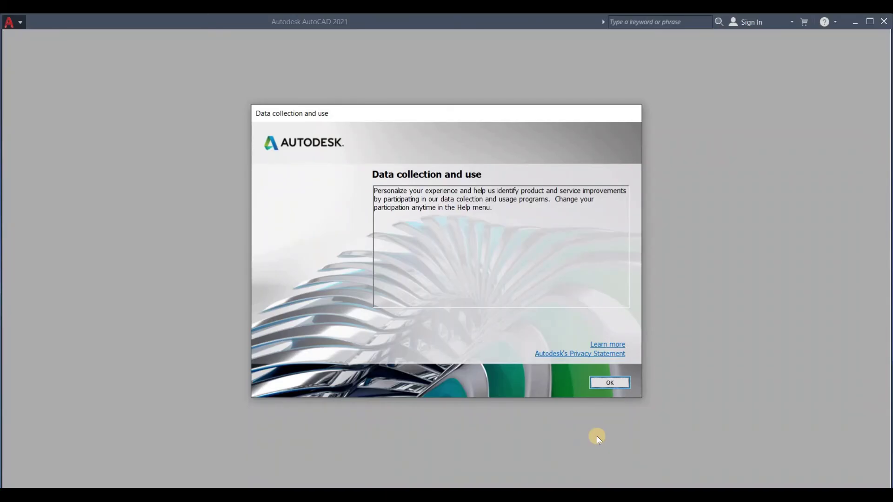
Step: Accept data collection, choose serial-number licensing, and agree to the privacy statement
left_click(612, 383)
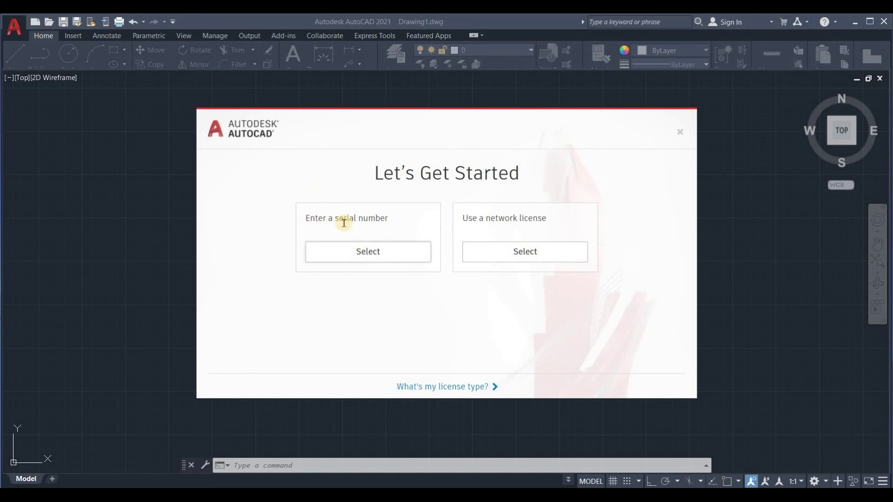
left_click(361, 253)
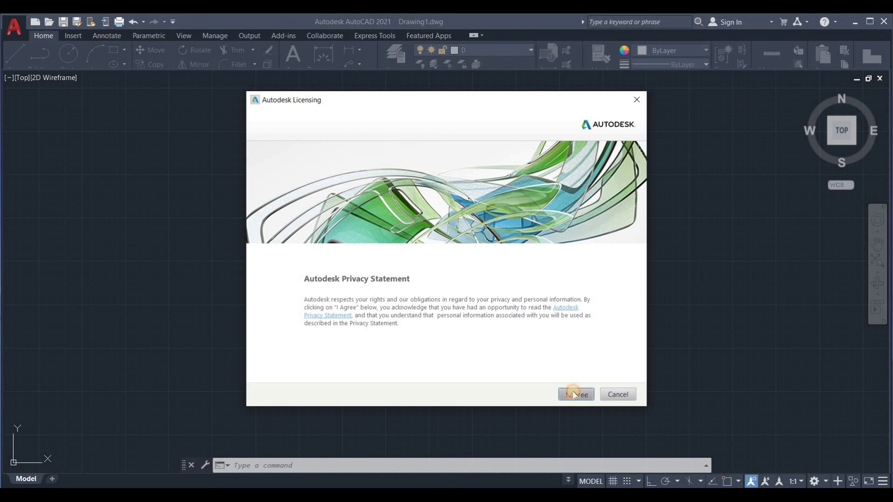
left_click(575, 394)
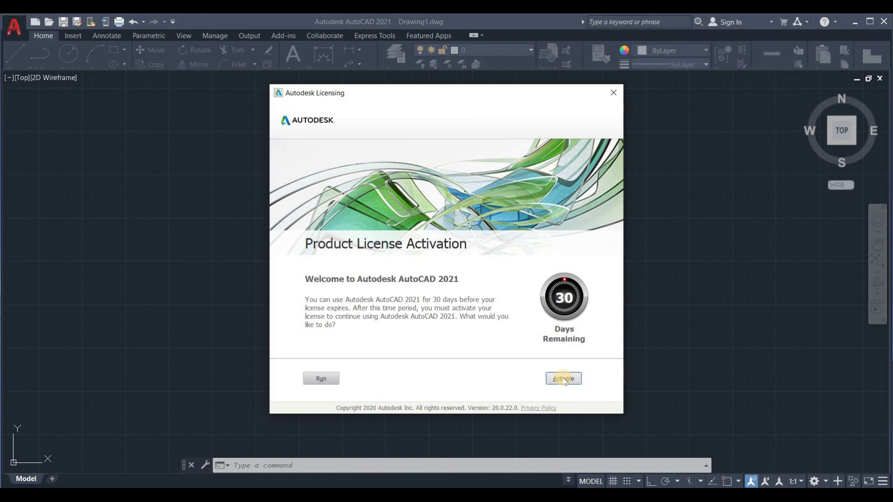
Step: Activate the licence by entering the student serial number and product key
left_click(563, 379)
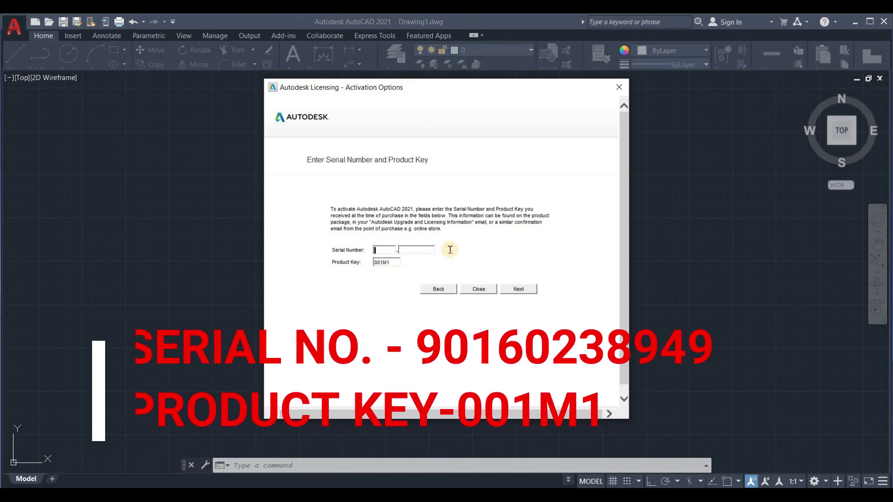
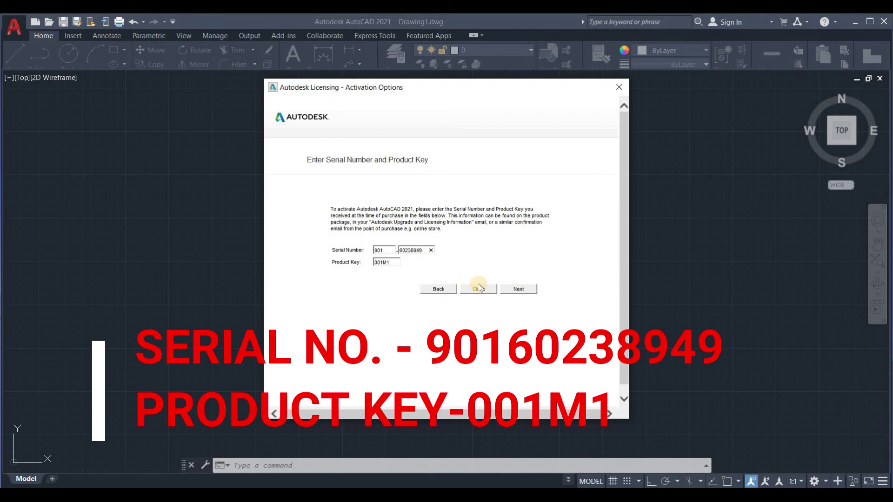
left_click(519, 289)
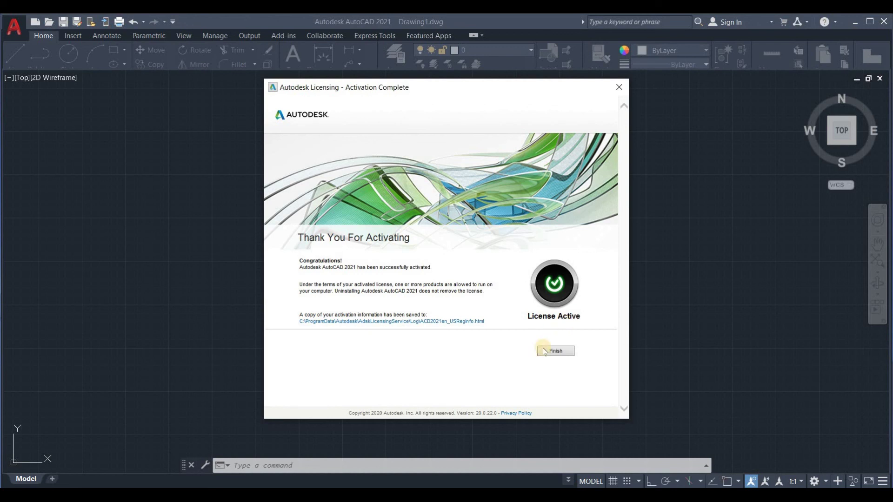
Step: Finish activation to reach the blank Drawing1 in AutoCAD 2021 Student Version
left_click(558, 352)
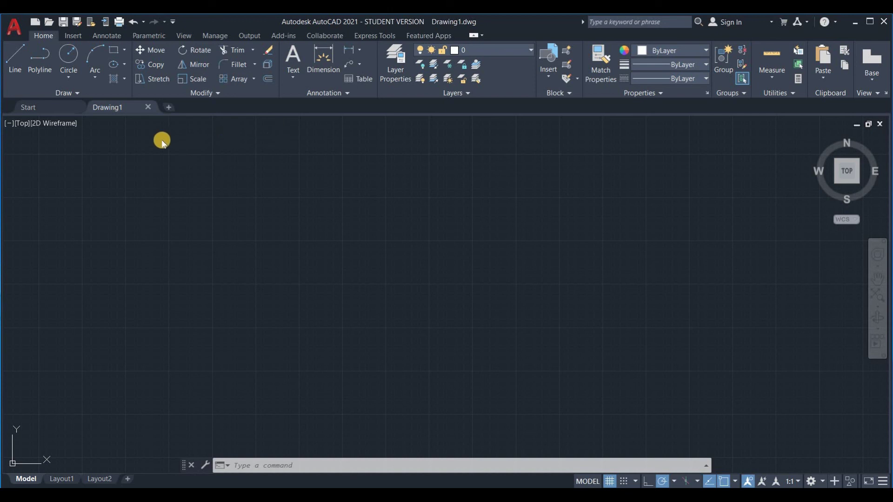
Step: Close AutoCAD 2021 and return to the Windows desktop
left_click(884, 21)
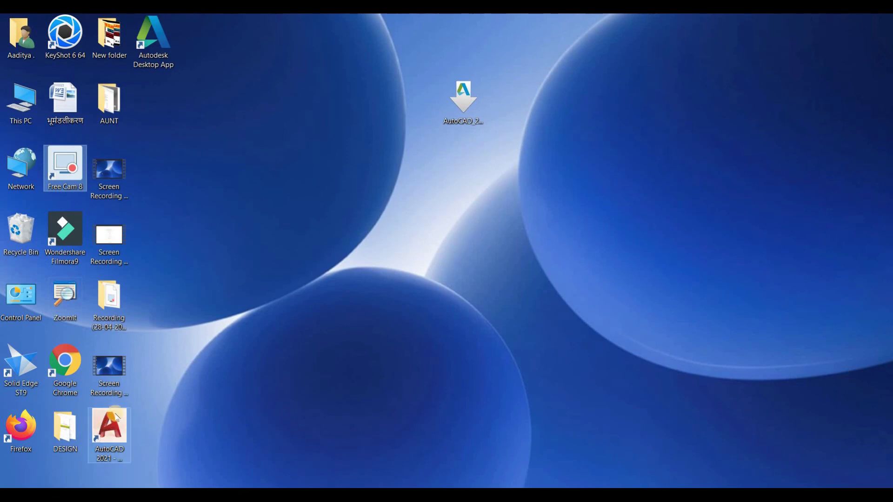